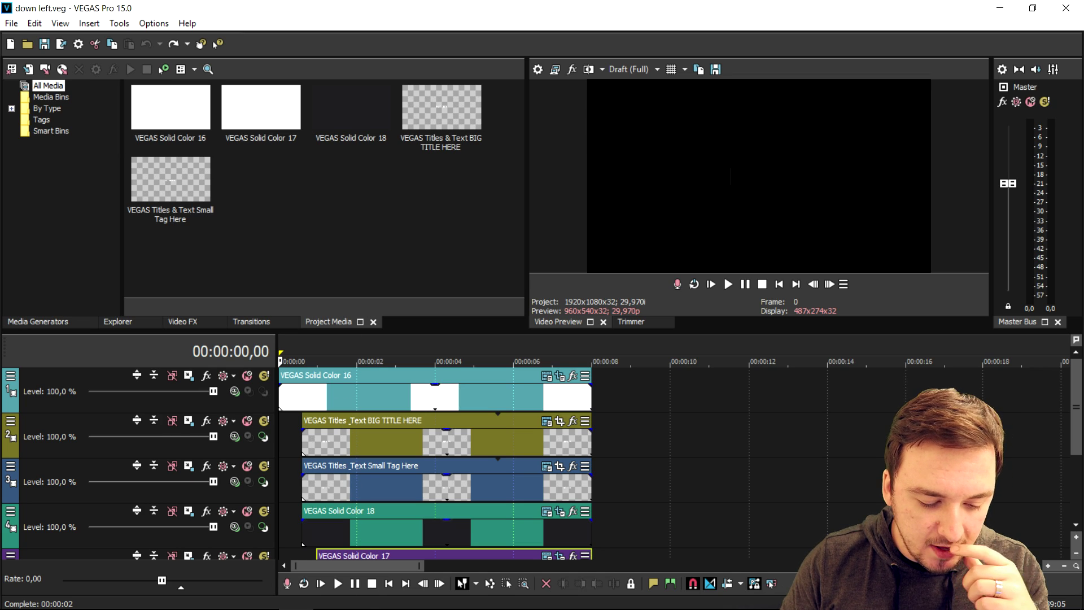
Bring the call out titles pack1.rar archive to the front in WinRAR
{"action": "left_click", "coordinate": [331, 602]}
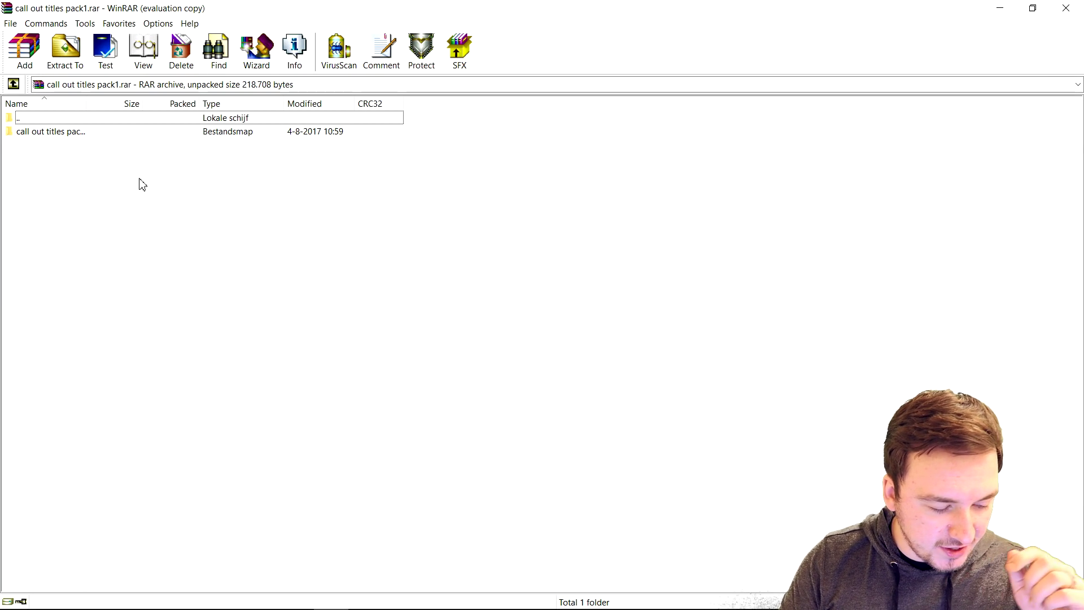
{"action": "double_click", "coordinate": [105, 136]}
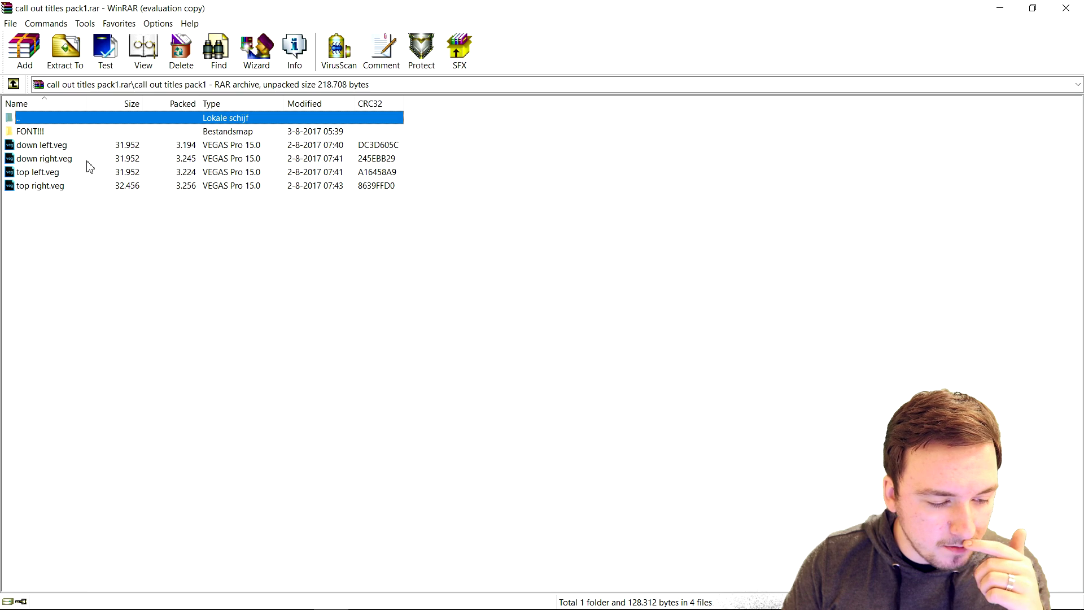
{"action": "double_click", "coordinate": [80, 122]}
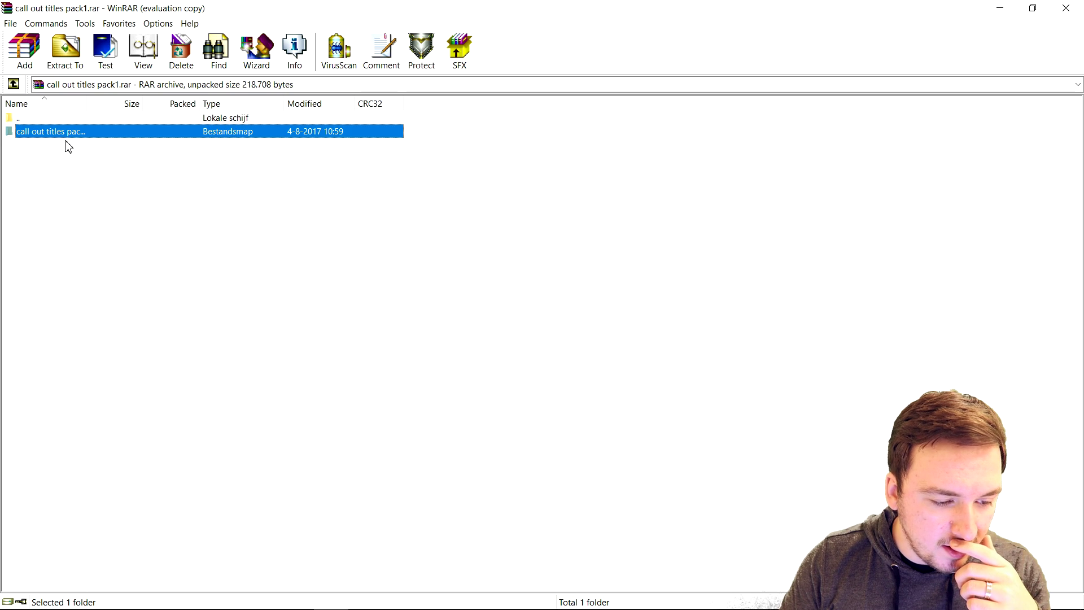
{"action": "left_click", "coordinate": [65, 63]}
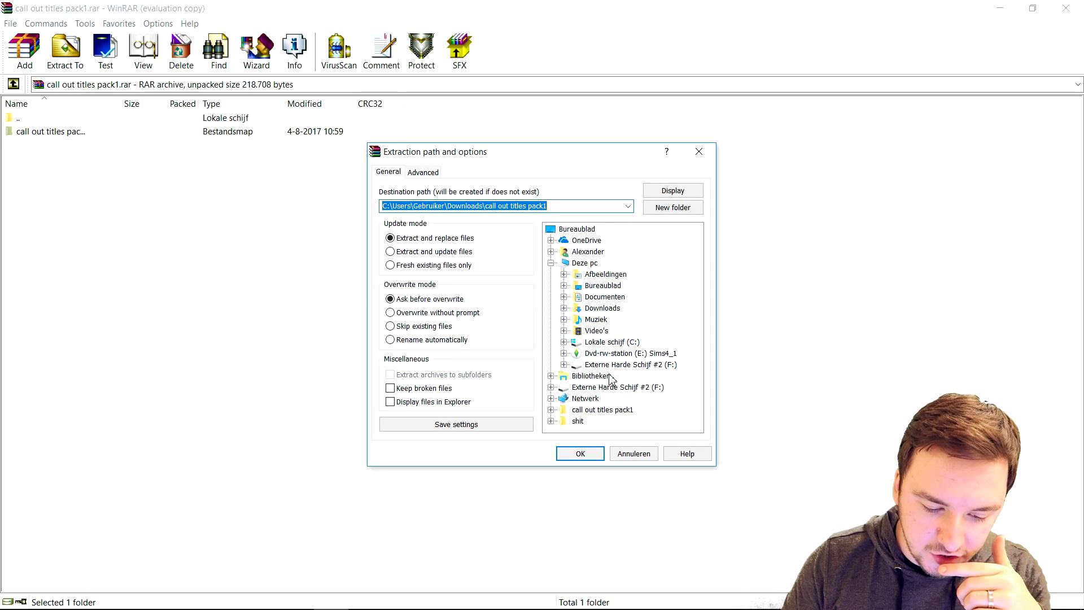
{"action": "left_click", "coordinate": [635, 454]}
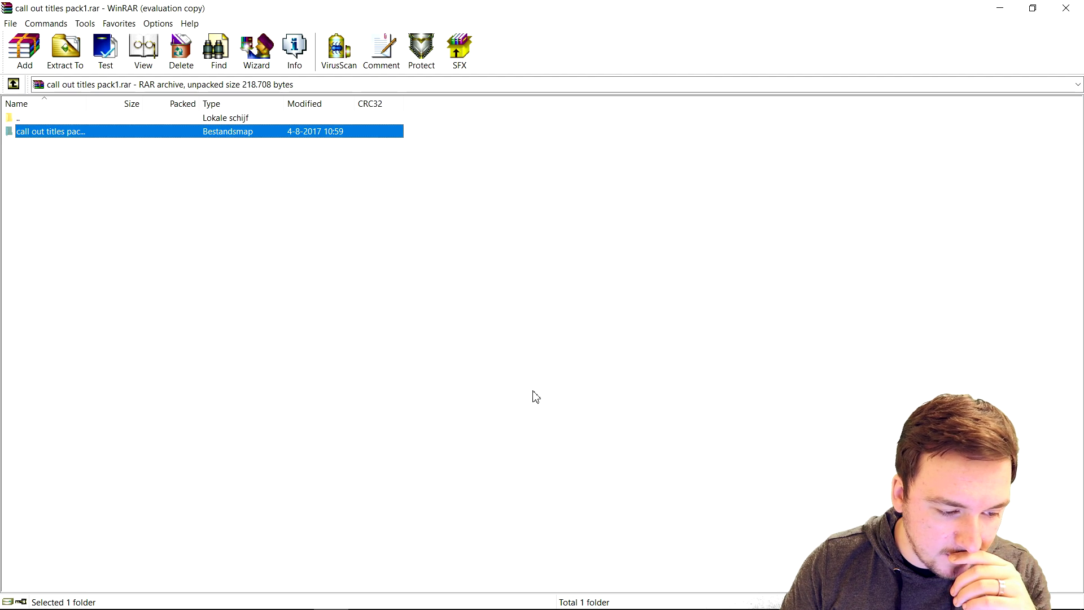
{"action": "left_click", "coordinate": [287, 240]}
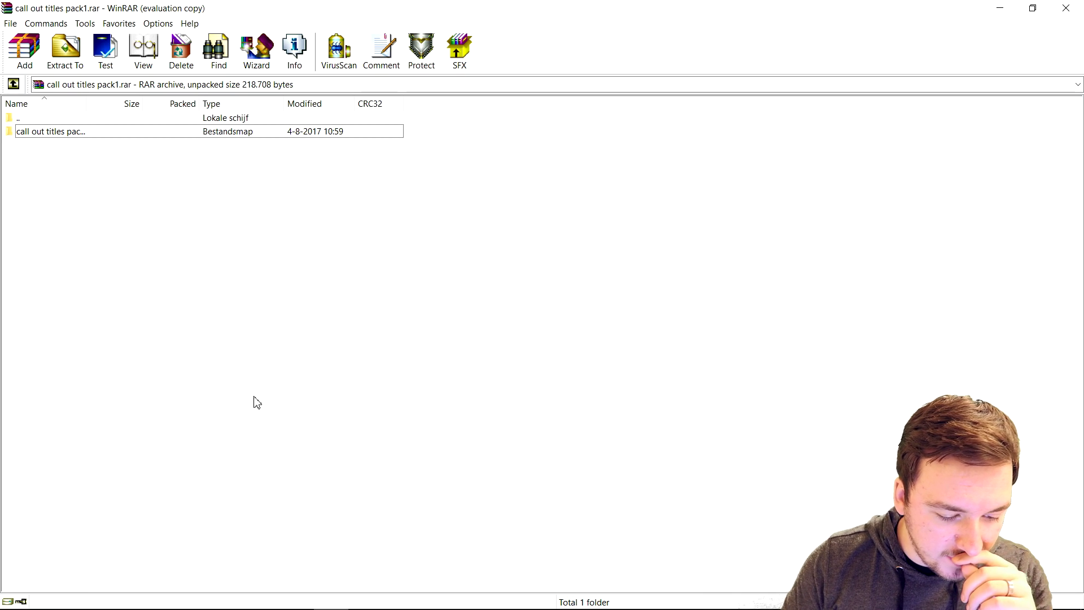
{"action": "mouse_move", "coordinate": [229, 597]}
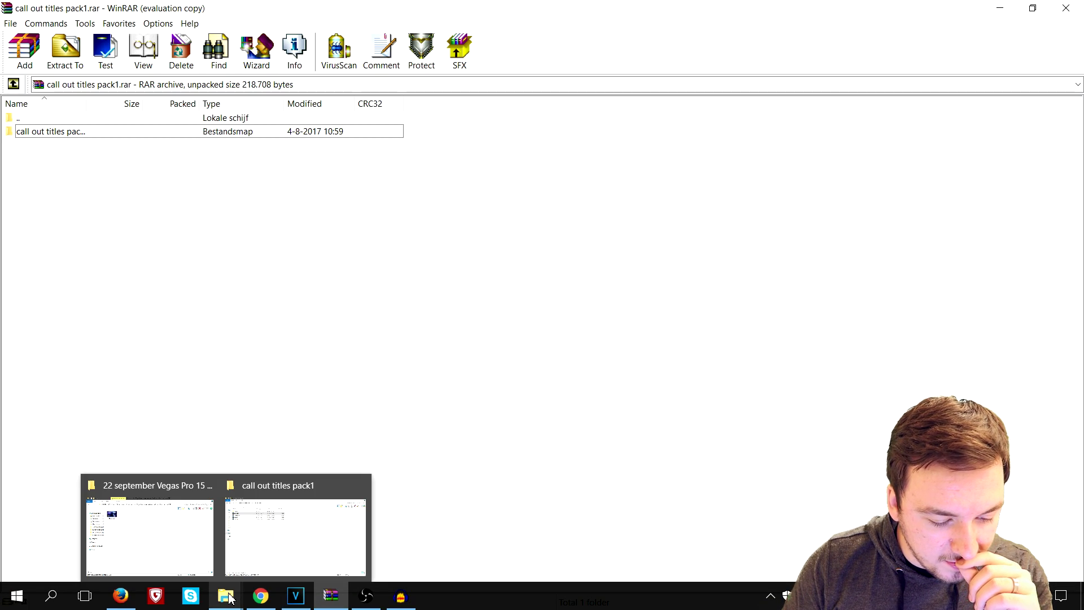
Go to the call out titles pack1 Explorer window and open its FONT!!! folder
{"action": "left_click", "coordinate": [254, 530]}
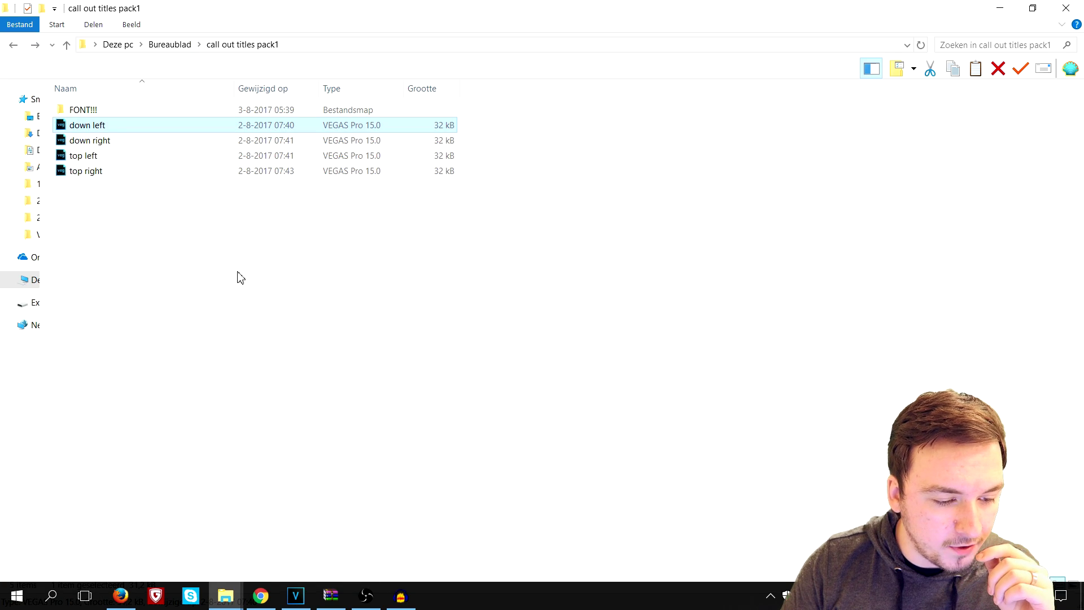
{"action": "left_click", "coordinate": [219, 248]}
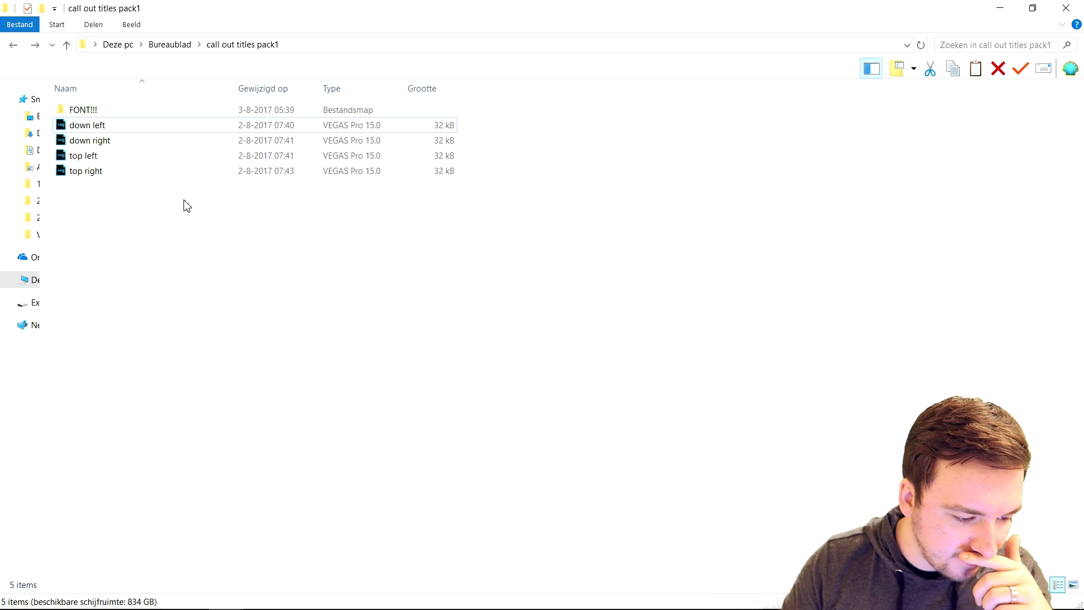
{"action": "double_click", "coordinate": [130, 113]}
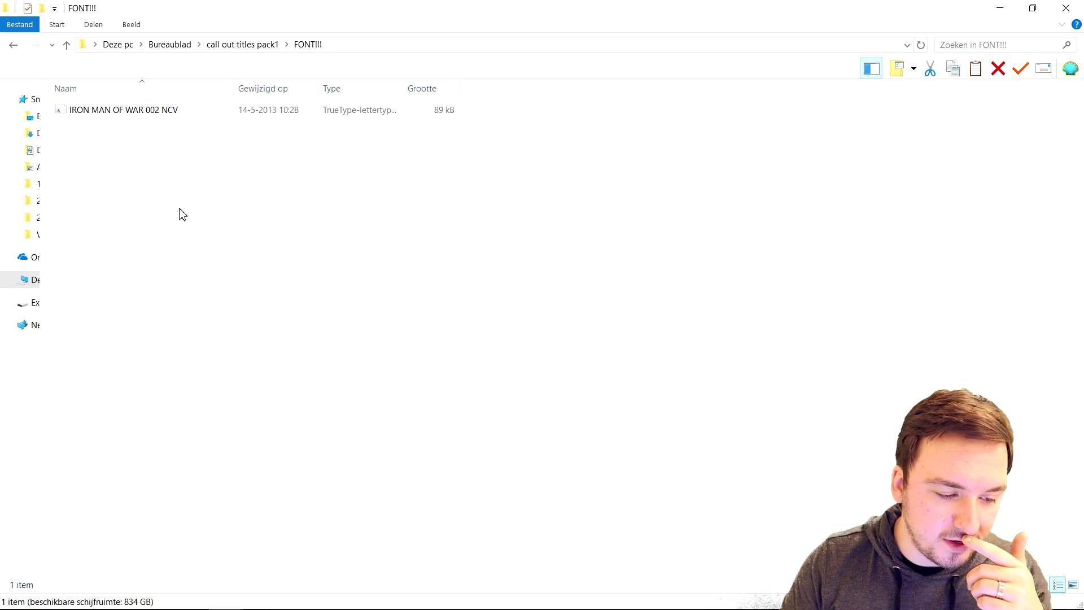
Install the IRON MAN OF WAR 002 NCV font, replacing the existing copy, and close the viewer
{"action": "double_click", "coordinate": [133, 111]}
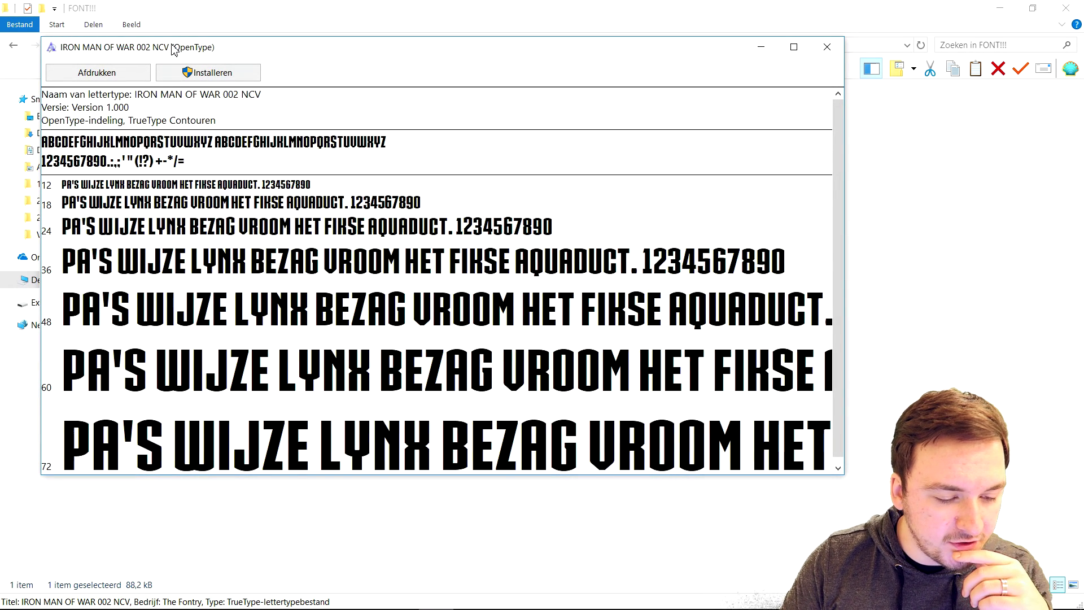
{"action": "left_click", "coordinate": [192, 73]}
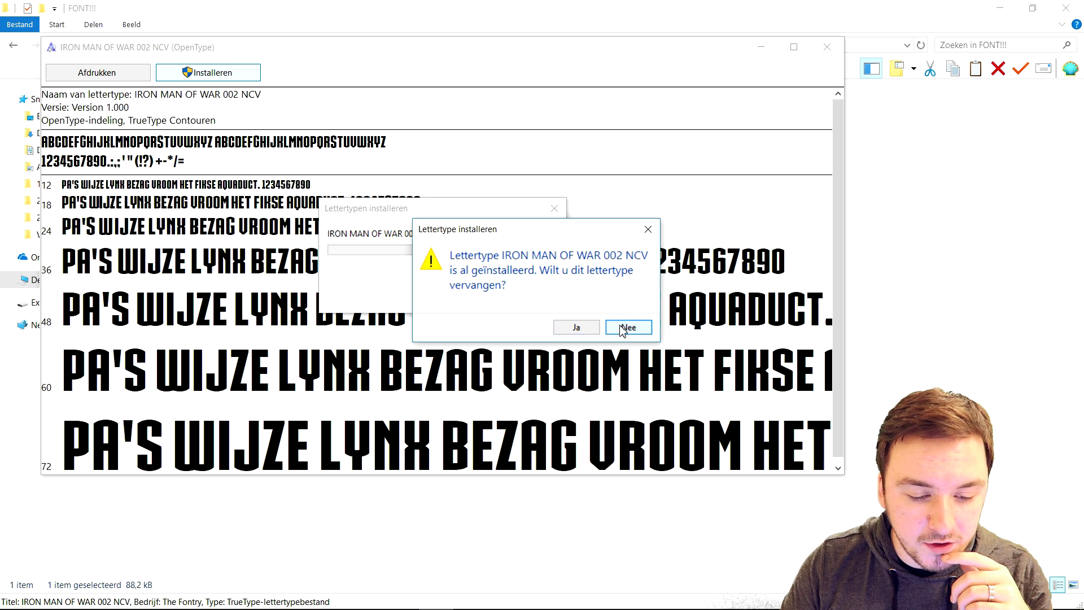
{"action": "left_click", "coordinate": [623, 329]}
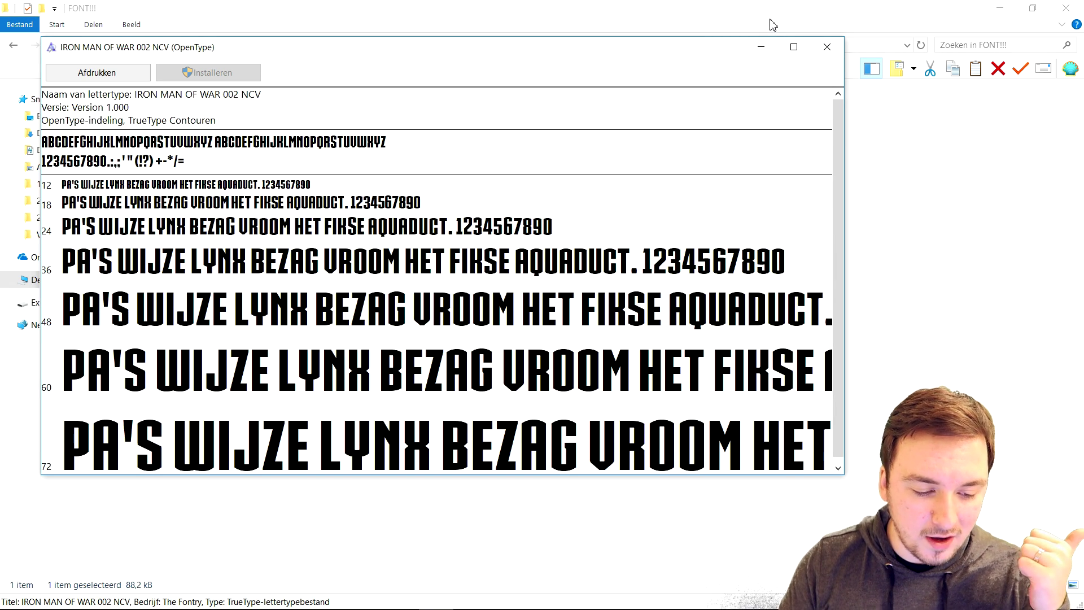
{"action": "left_click", "coordinate": [825, 55]}
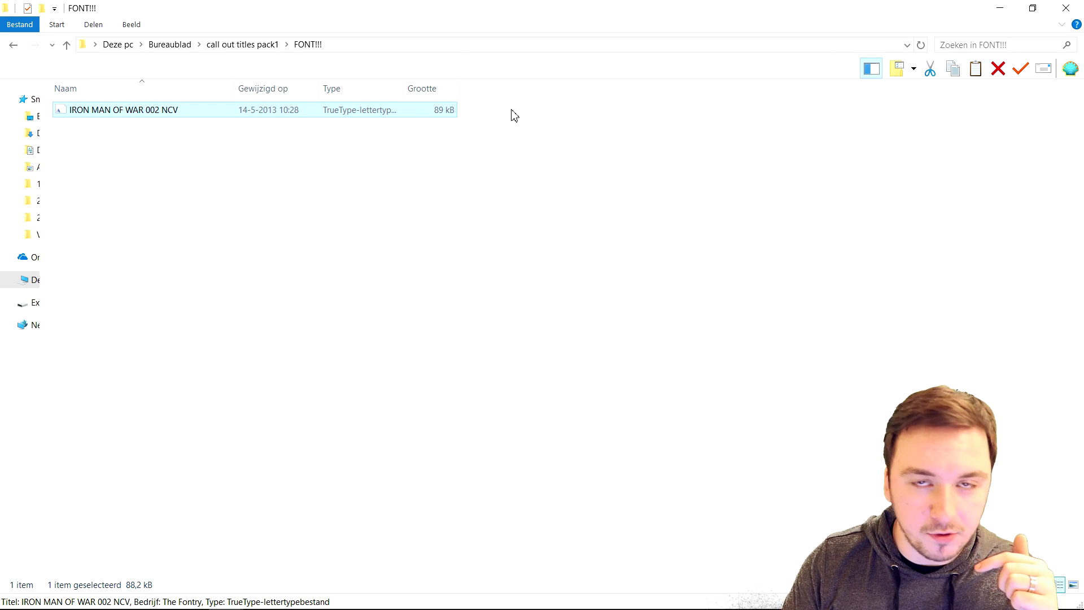
Close the running VEGAS Pro, then open down left.veg from the call out titles pack1 folder
{"action": "key", "text": "BackSpace"}
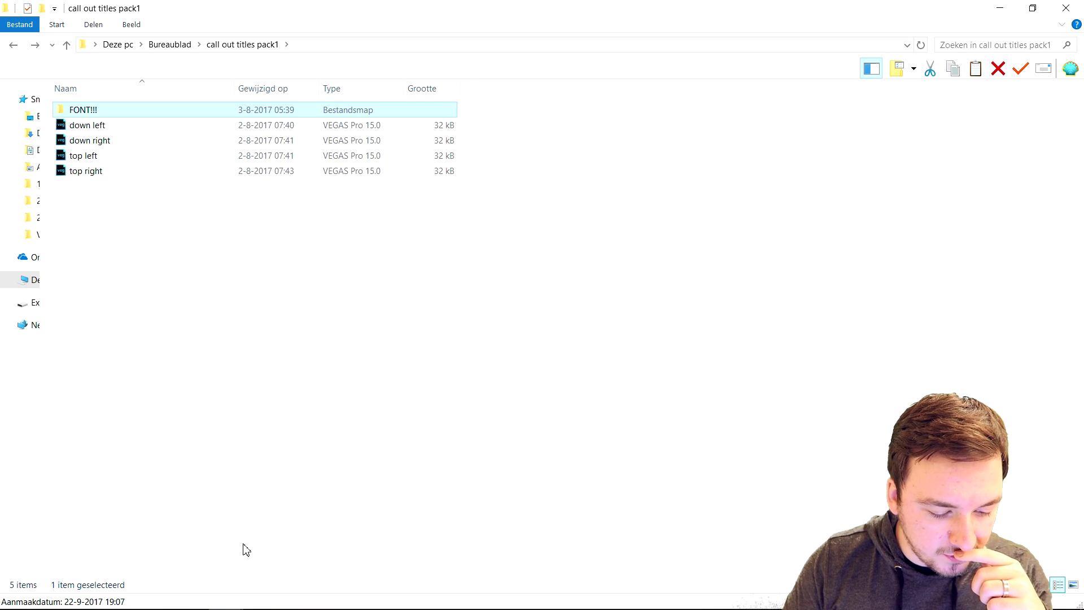
{"action": "right_click", "coordinate": [295, 595]}
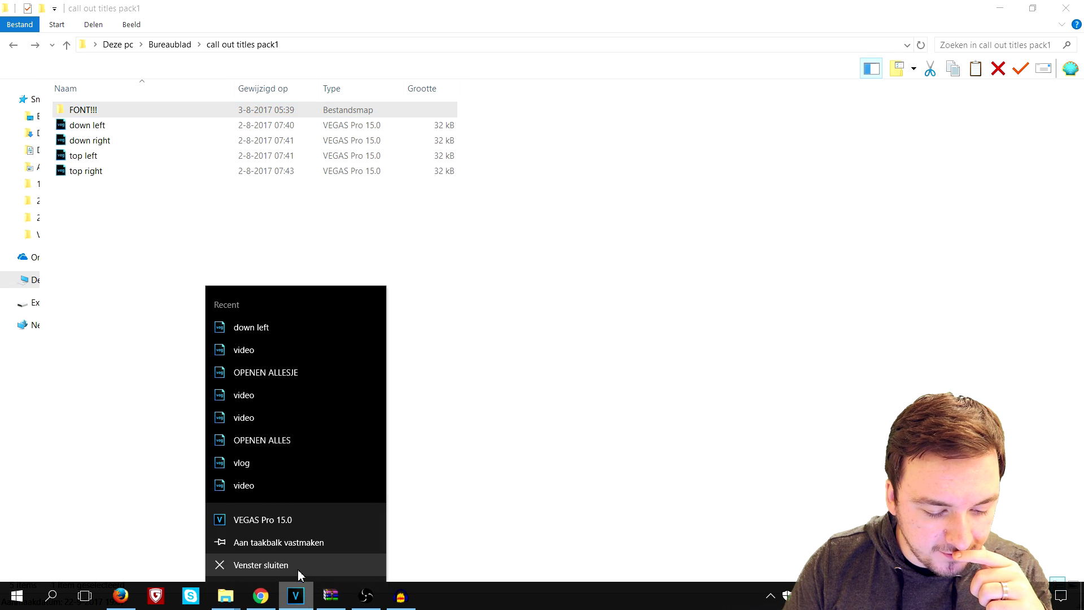
{"action": "left_click", "coordinate": [297, 567]}
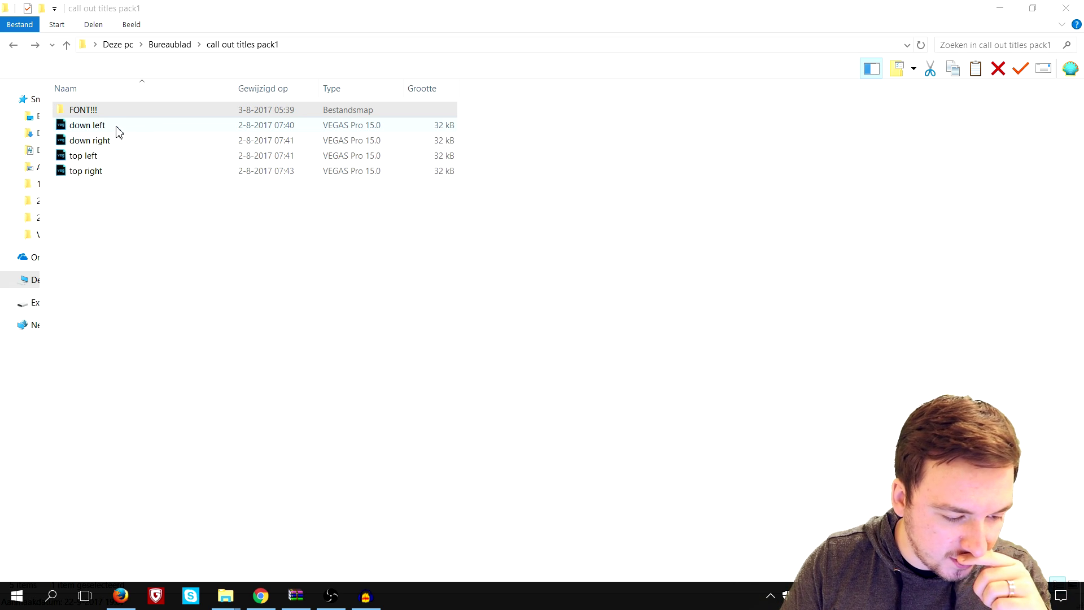
{"action": "double_click", "coordinate": [88, 125]}
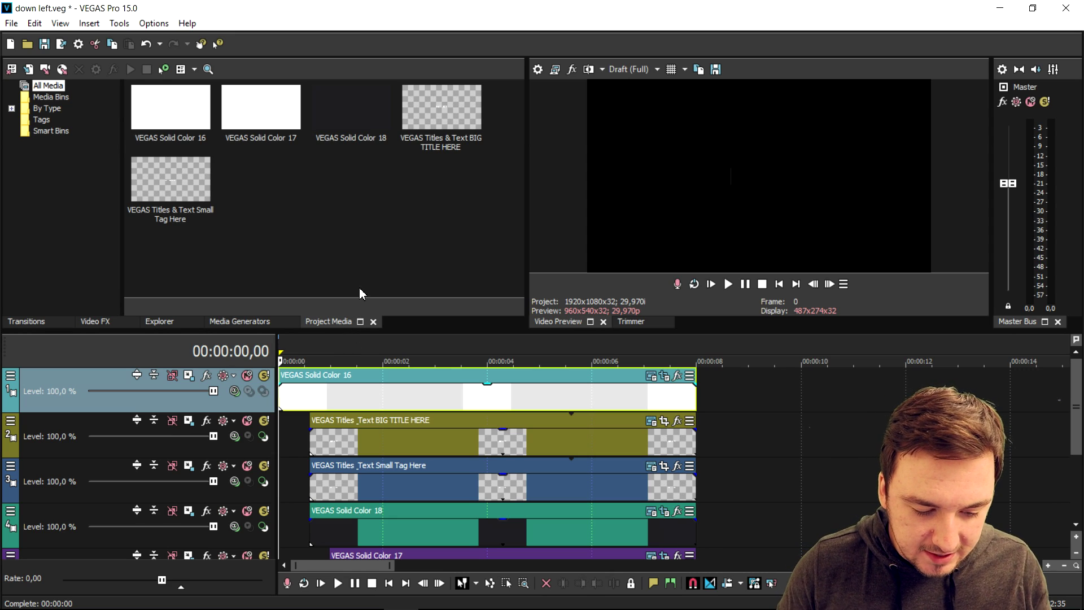
Zoom the timeline and play the call-out title animation from the start
{"action": "scroll", "coordinate": [347, 350], "scroll_direction": "up", "scroll_amount": 4}
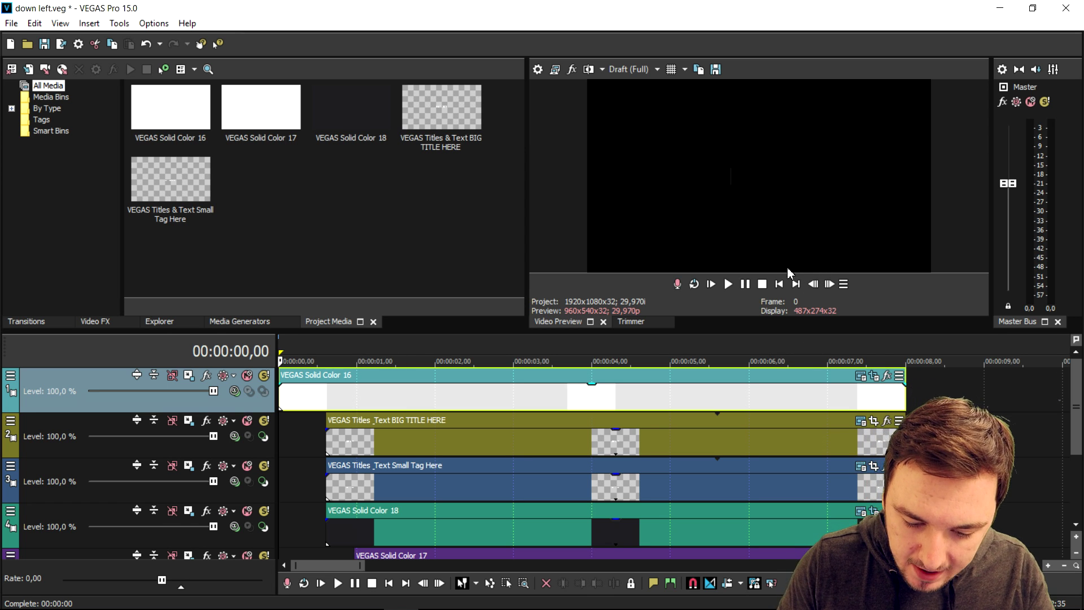
{"action": "left_click", "coordinate": [784, 282]}
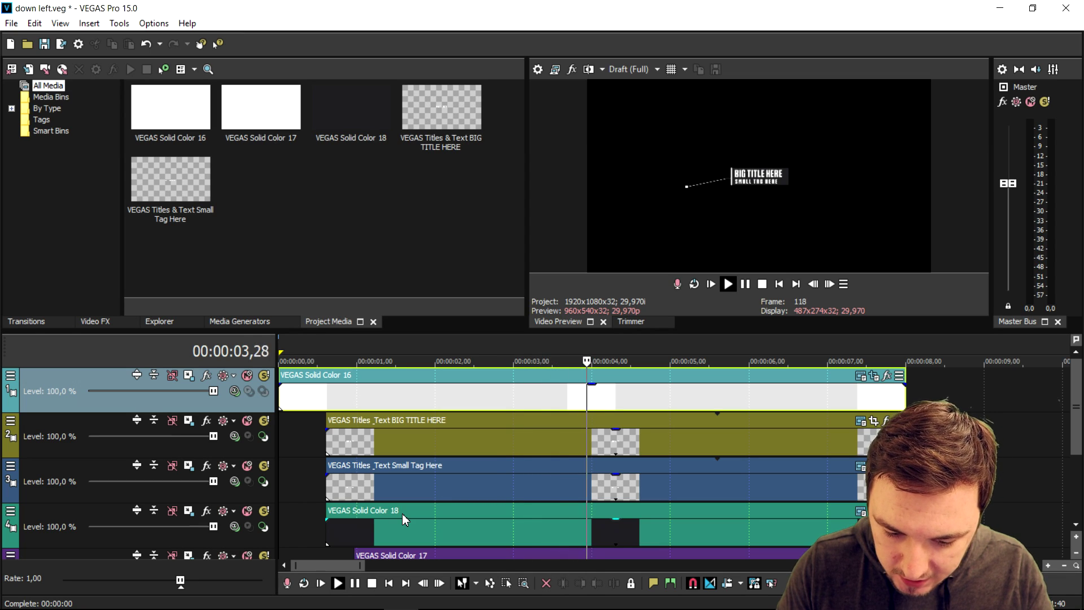
{"action": "key", "text": "space"}
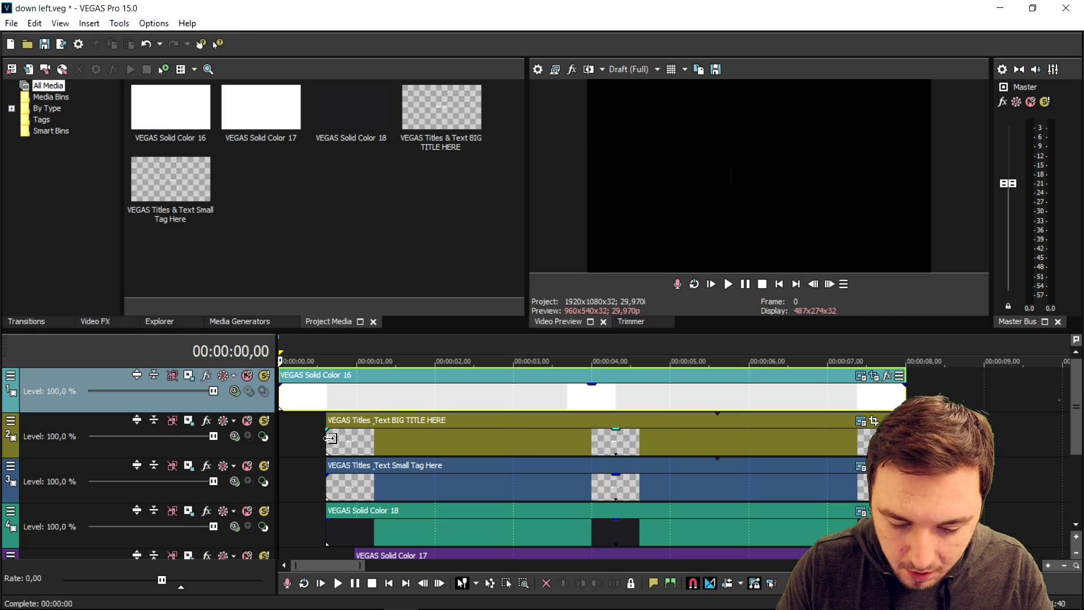
{"action": "key", "text": "space"}
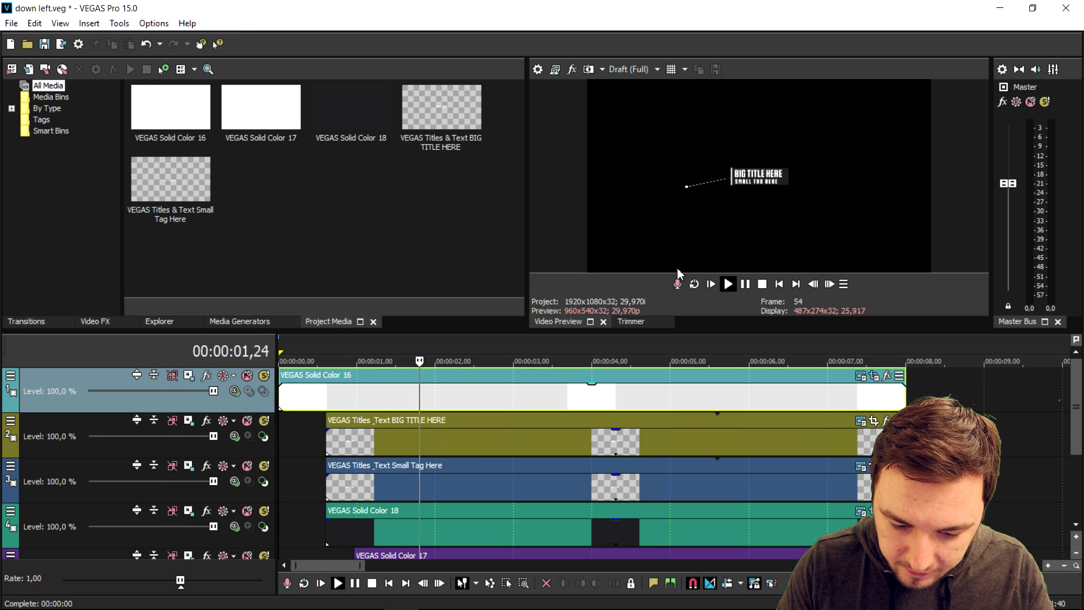
{"action": "key", "text": "space"}
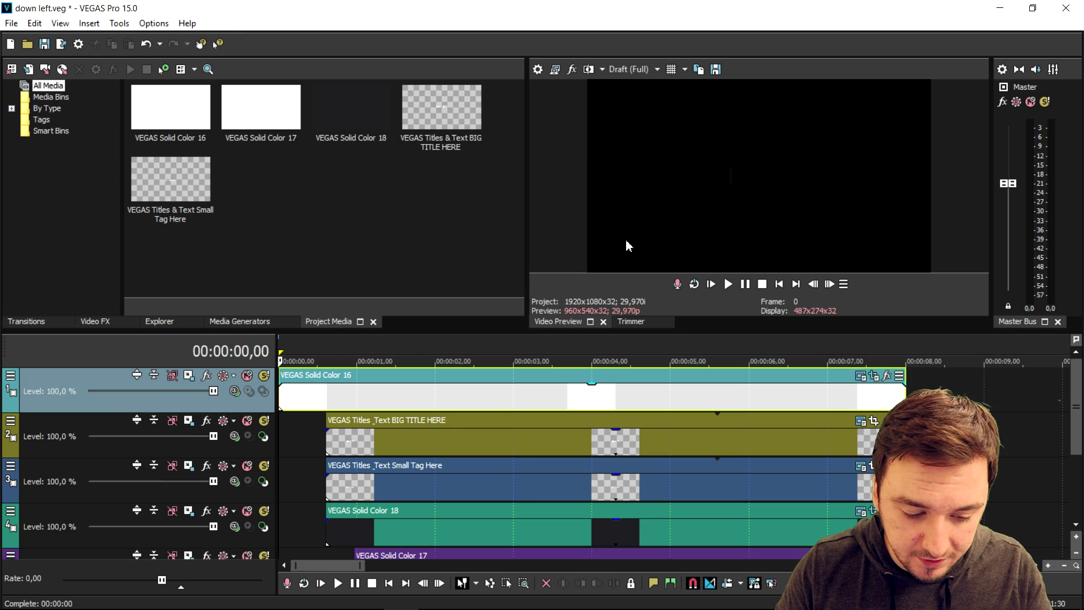
Scrub the title to 00:00:02,26 and select the BIG TITLE HERE event
{"action": "left_click", "coordinate": [354, 342]}
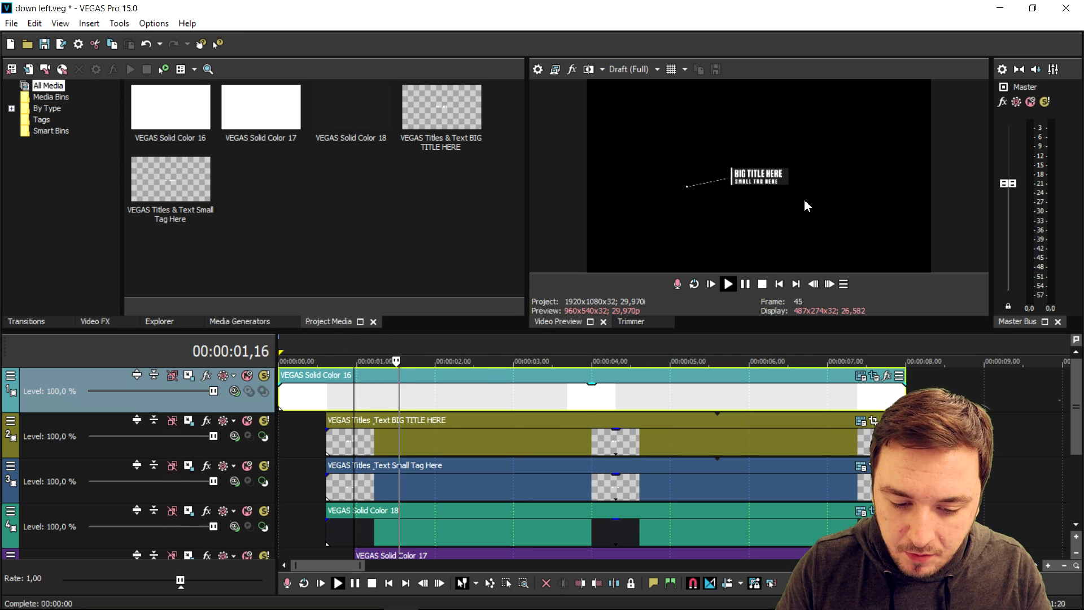
{"action": "left_click", "coordinate": [515, 351]}
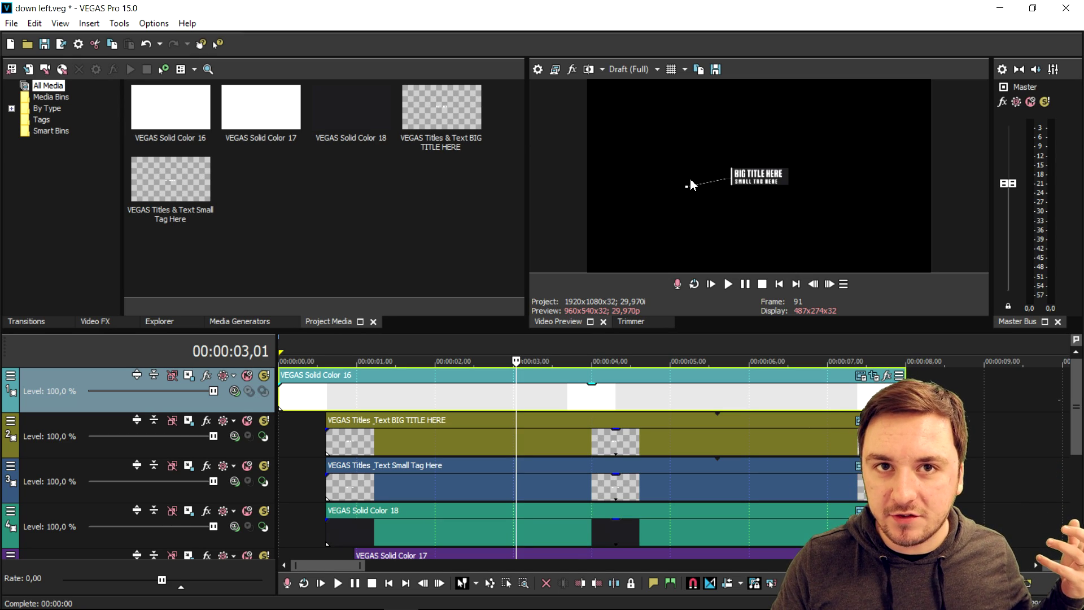
{"action": "left_click", "coordinate": [395, 342]}
{"action": "left_click", "coordinate": [502, 341]}
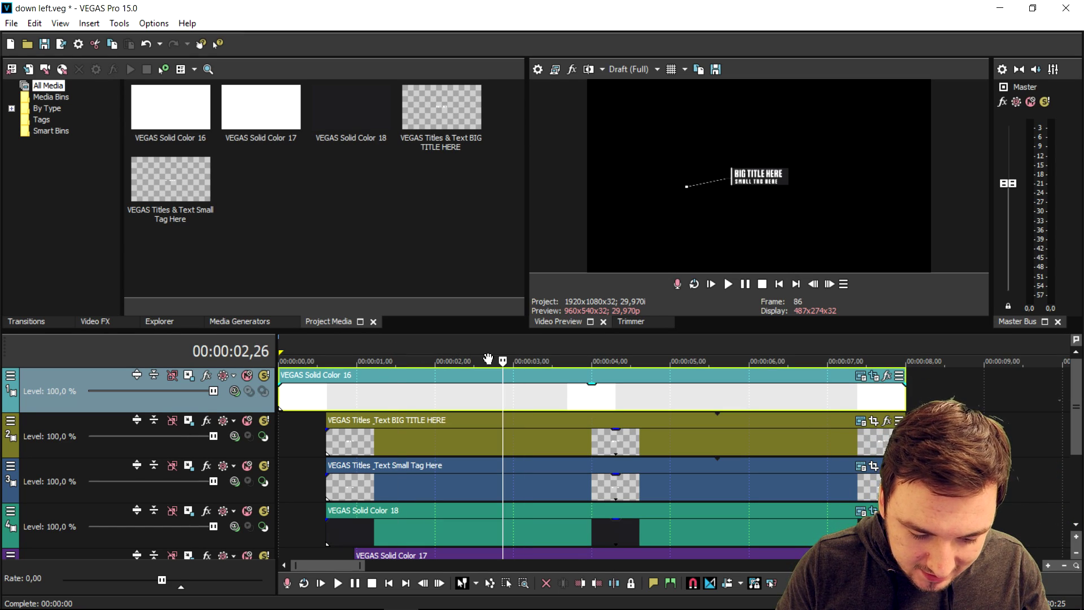
{"action": "left_click", "coordinate": [608, 449]}
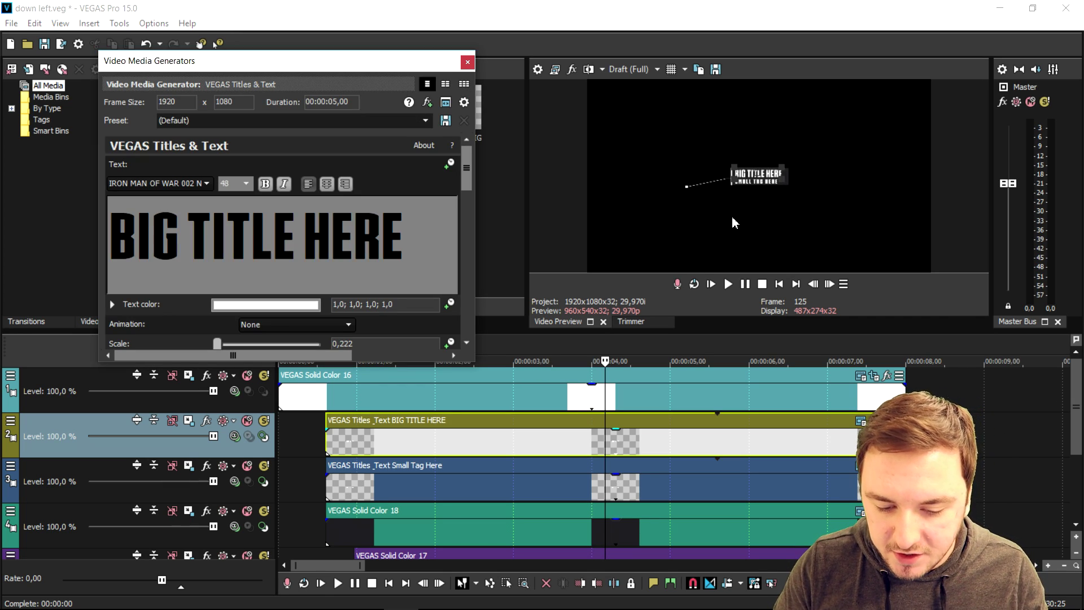
Replace the BIG TITLE HERE text with GREEN SCREEN
{"action": "double_click", "coordinate": [306, 242]}
{"action": "key", "text": "ctrl+a"}
{"action": "type", "text": "GREEN"}
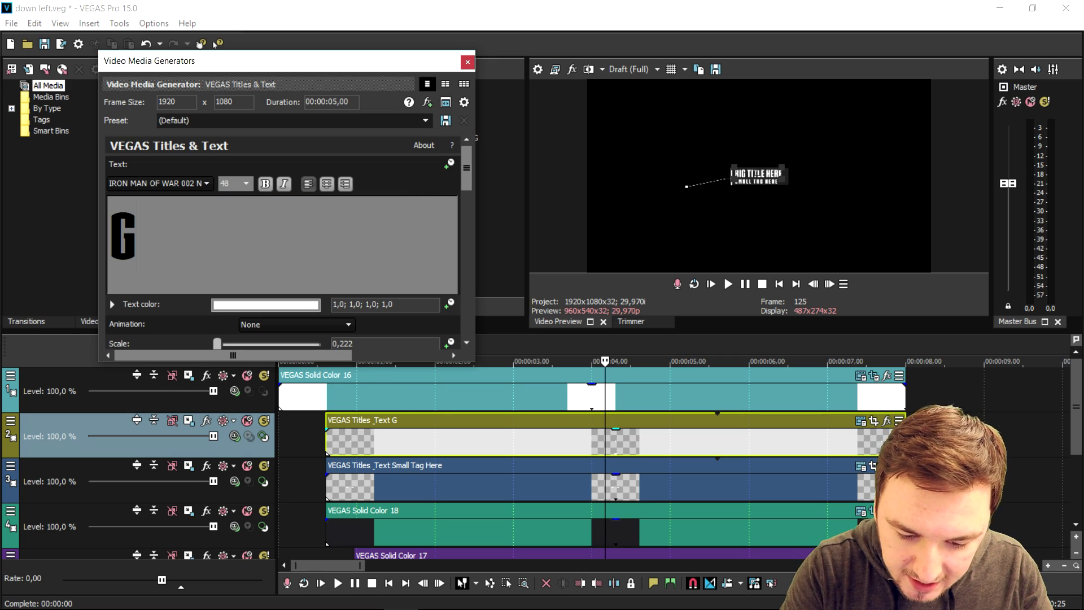
{"action": "type", "text": " SCREEN"}
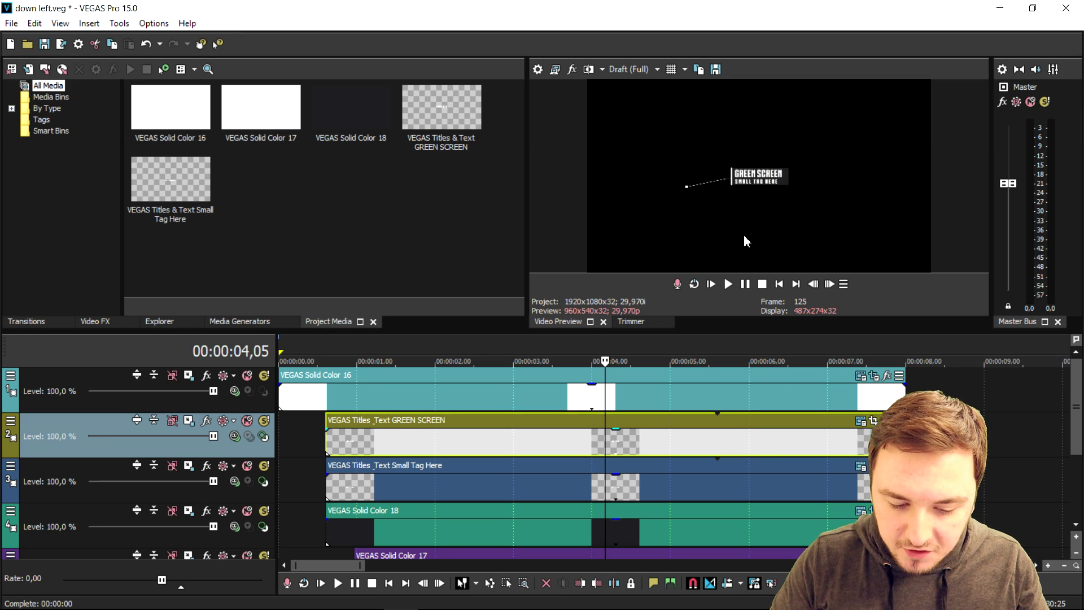
Replace the Small Tag Here text with 'chroma key'
{"action": "left_click", "coordinate": [665, 473]}
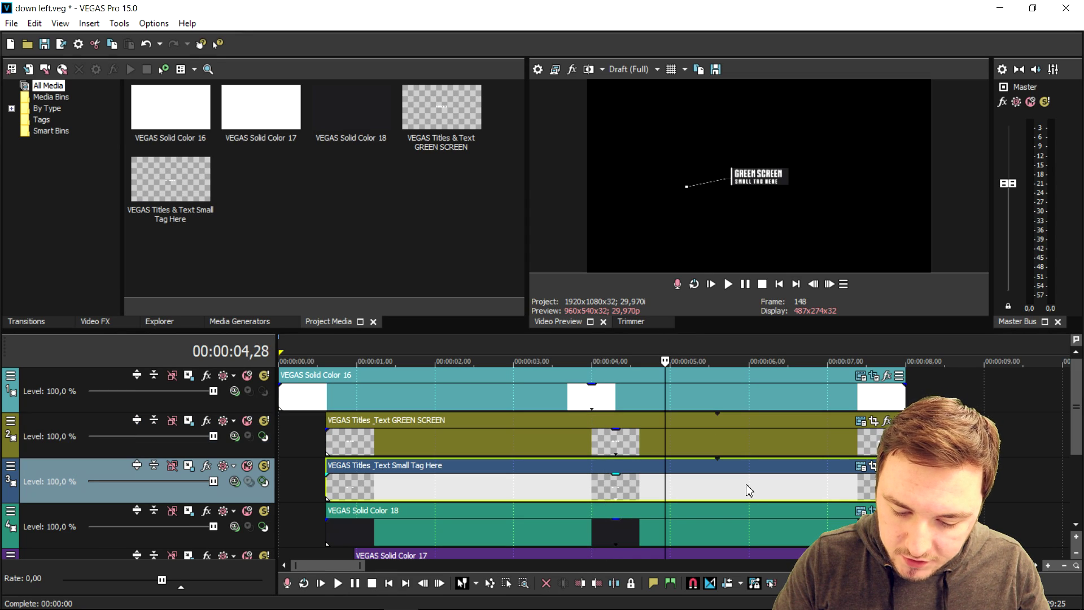
{"action": "left_click", "coordinate": [862, 467]}
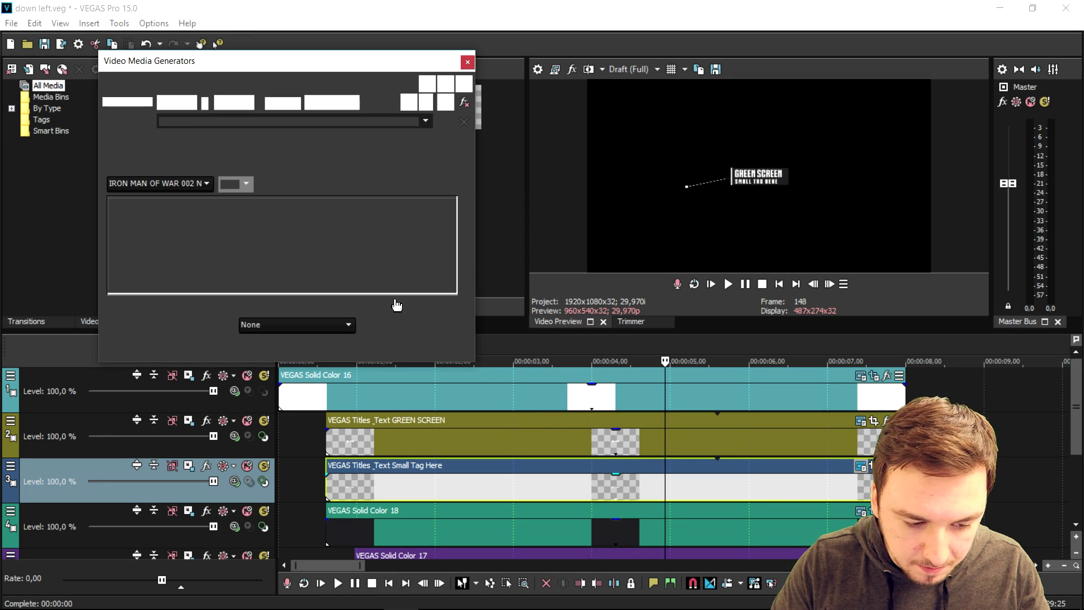
{"action": "left_click_drag", "start_coordinate": [407, 220], "coordinate": [2, 195]}
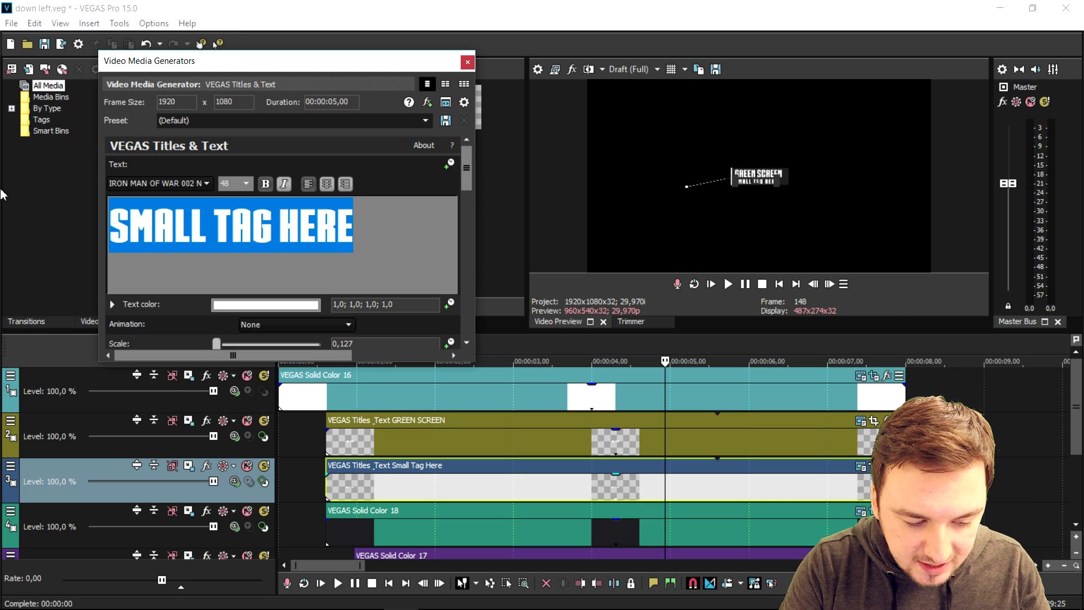
{"action": "key", "text": "BackSpace"}
{"action": "type", "text": "chroma"}
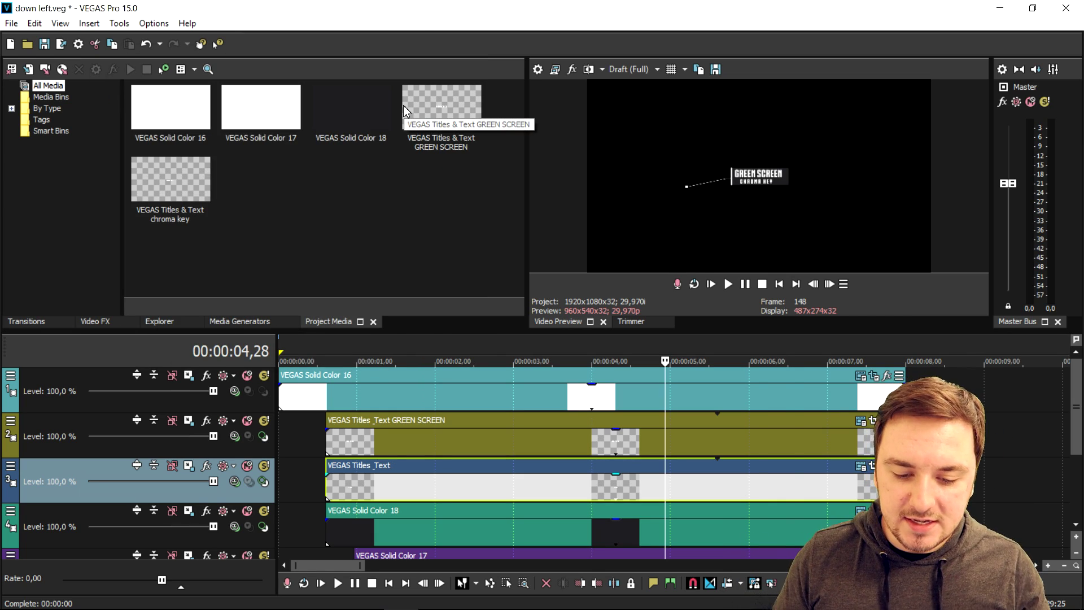
{"action": "left_click", "coordinate": [778, 284]}
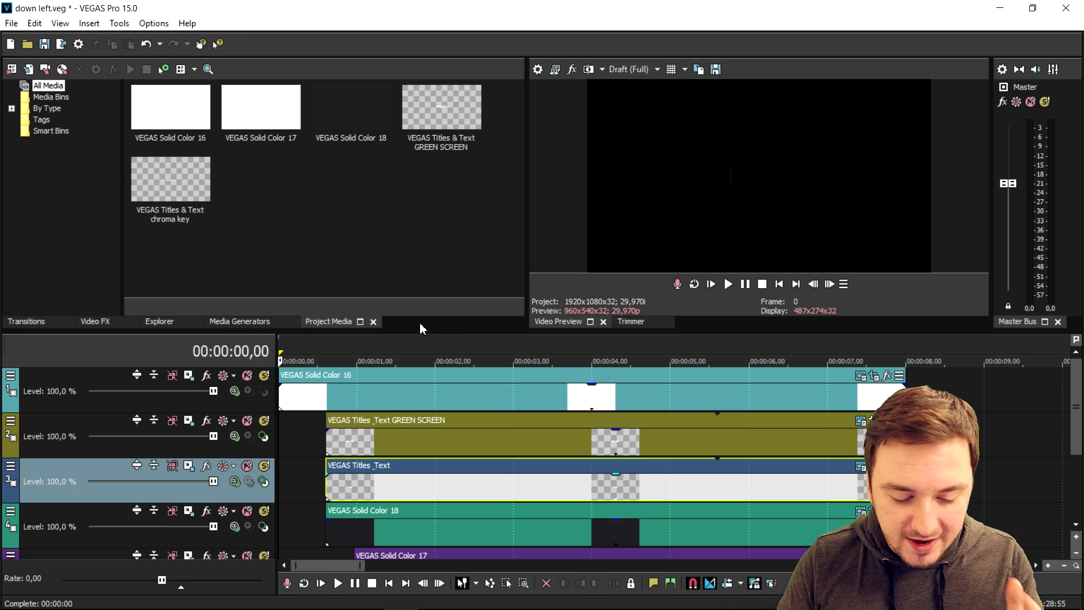
{"action": "left_click", "coordinate": [425, 350]}
{"action": "left_click", "coordinate": [476, 353]}
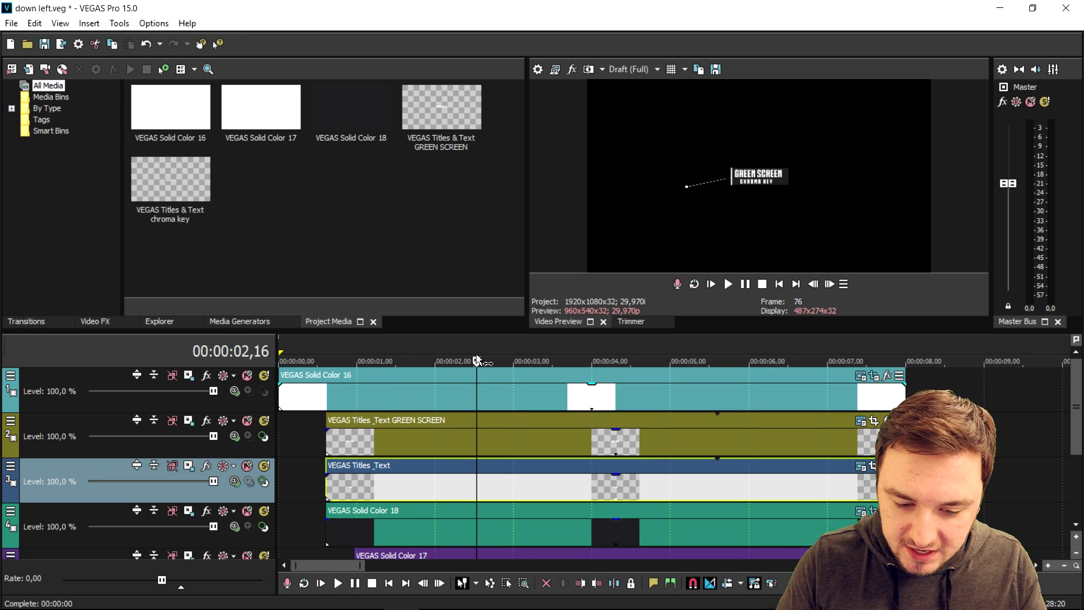
{"action": "left_click", "coordinate": [539, 351]}
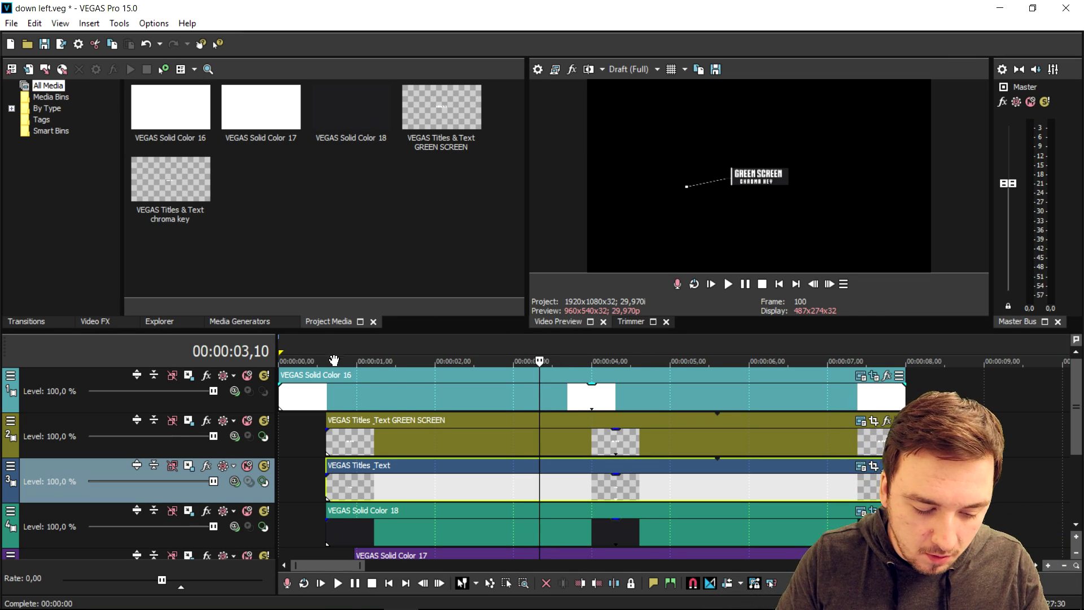
Switch to the call out titles pack1 Explorer window and open down right.veg in VEGAS
{"action": "mouse_move", "coordinate": [236, 604]}
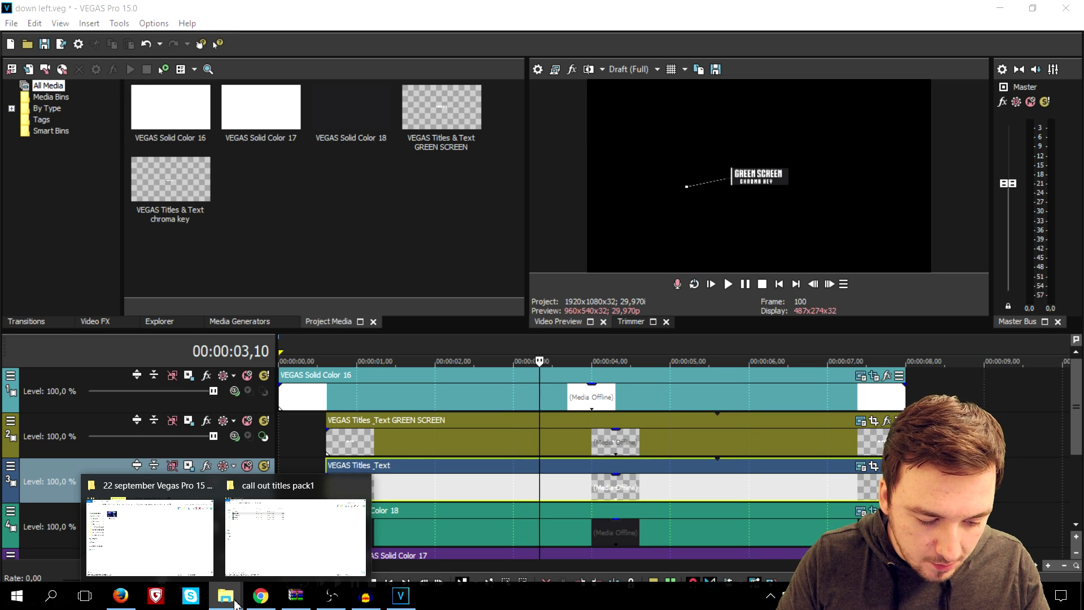
{"action": "left_click", "coordinate": [295, 536]}
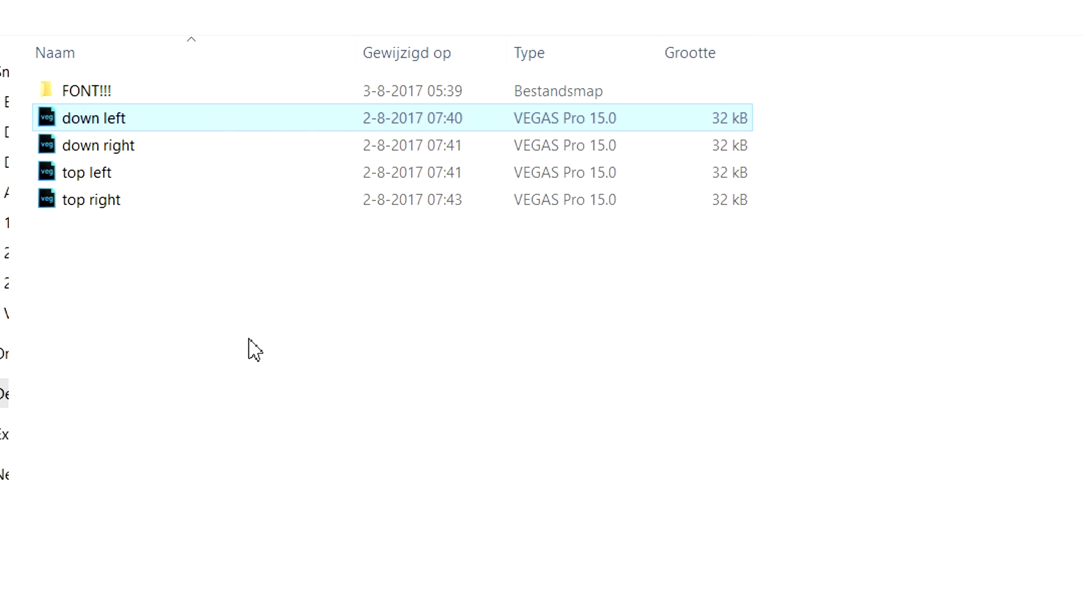
{"action": "double_click", "coordinate": [145, 157]}
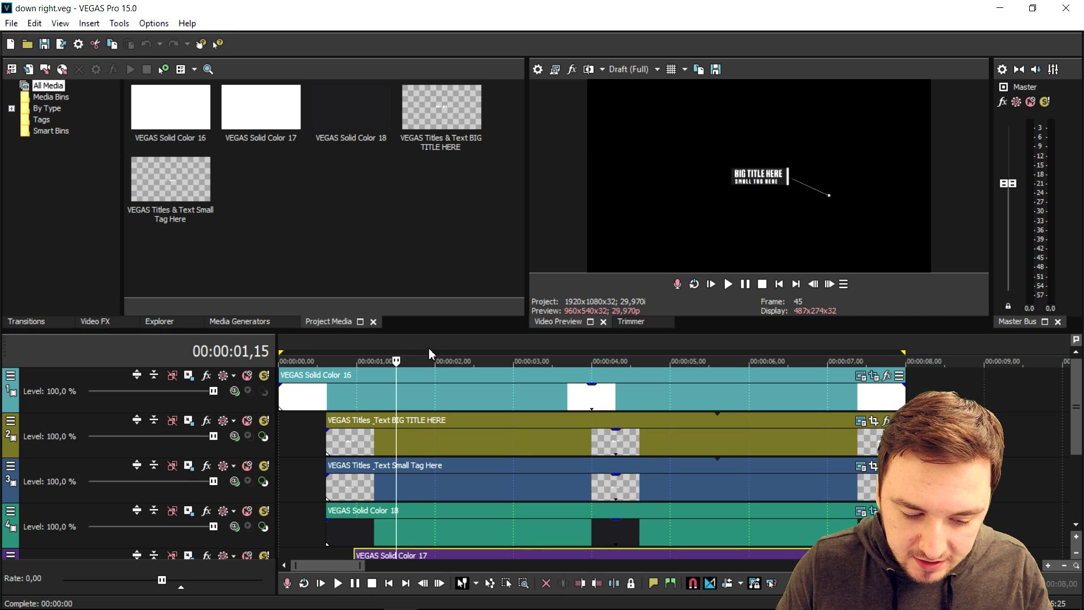
Scrub to 2,18, select the track 2 BIG TITLE HERE event and show its generator settings
{"action": "left_click", "coordinate": [442, 349]}
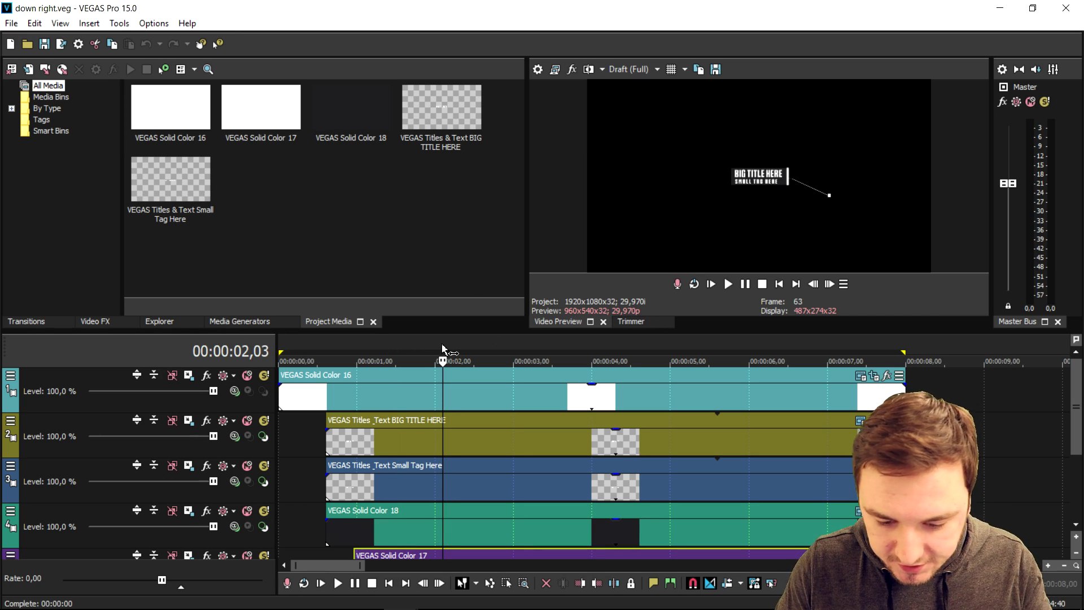
{"action": "left_click", "coordinate": [485, 405]}
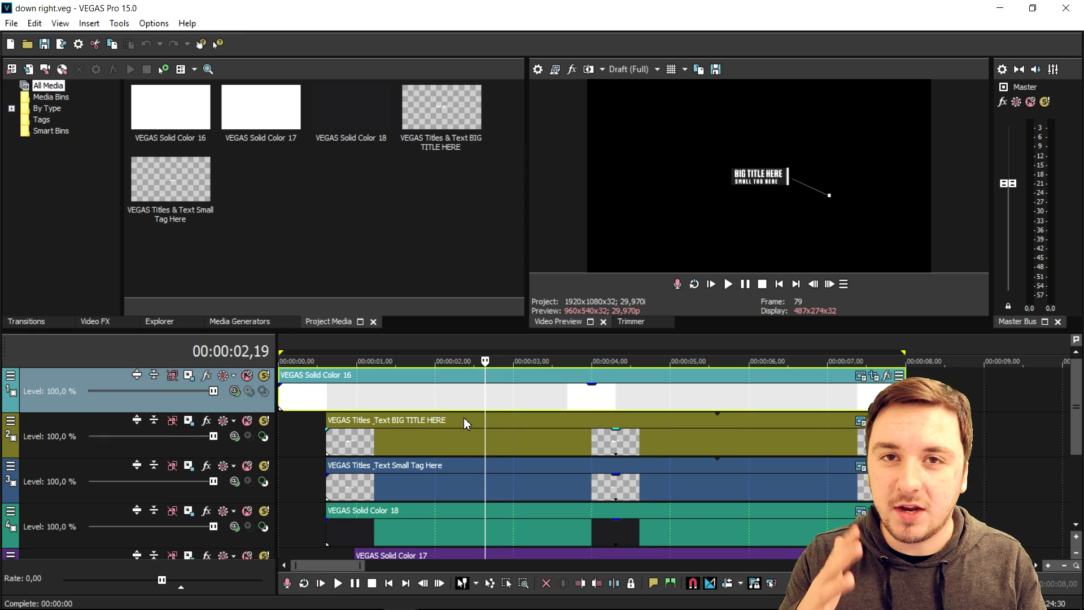
{"action": "left_click", "coordinate": [456, 353]}
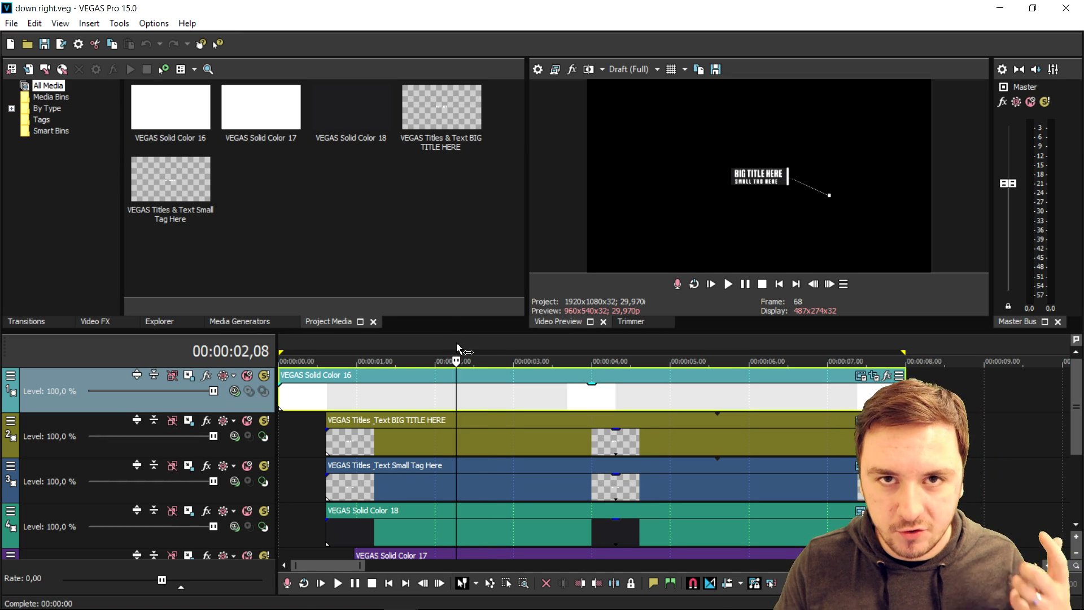
{"action": "left_click", "coordinate": [482, 339]}
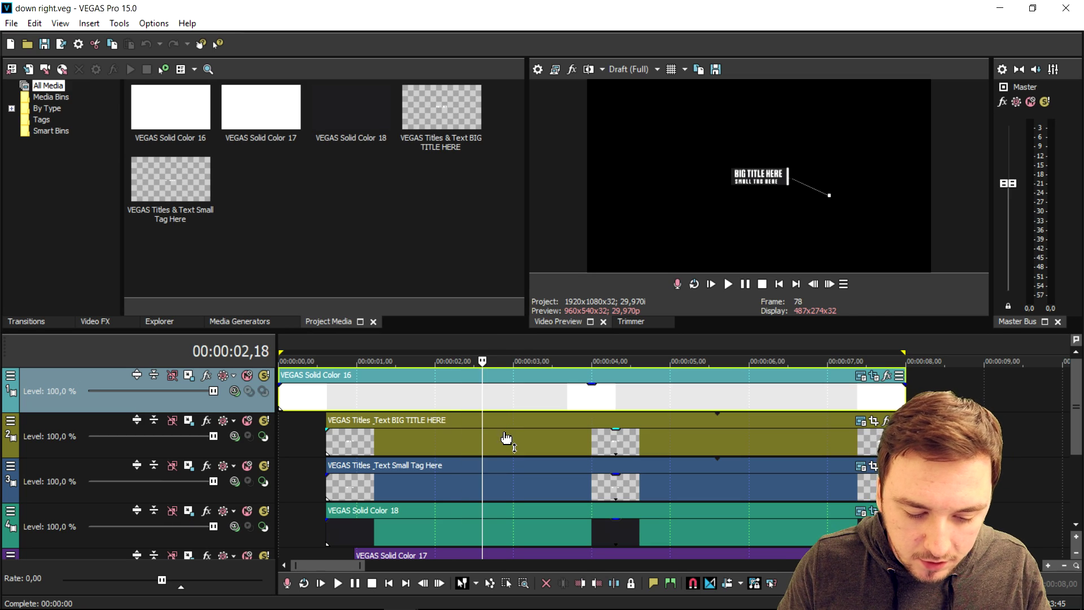
{"action": "left_click", "coordinate": [504, 439]}
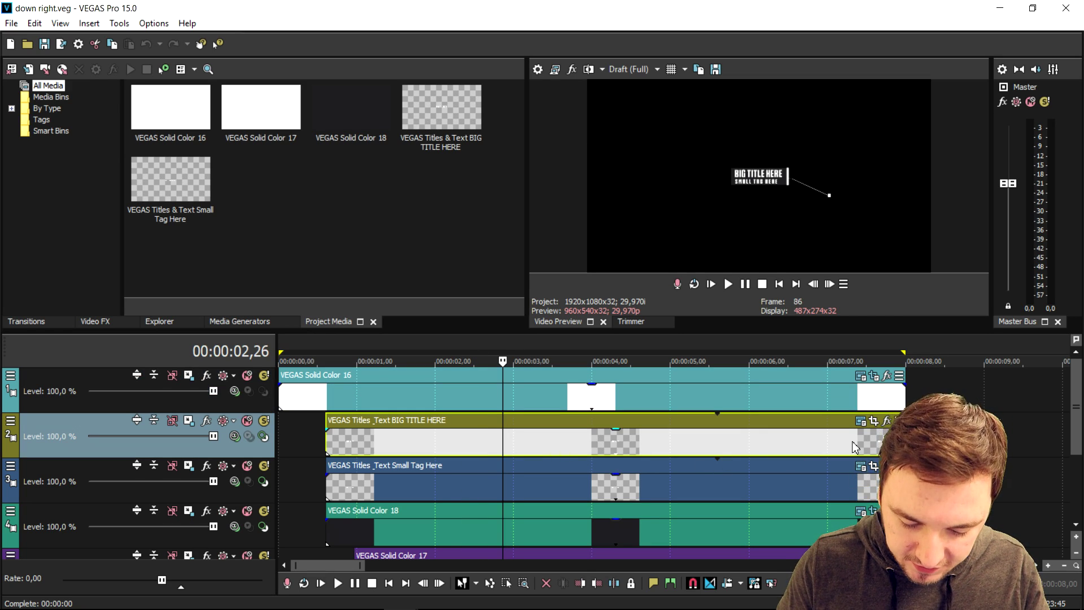
{"action": "left_click", "coordinate": [858, 424]}
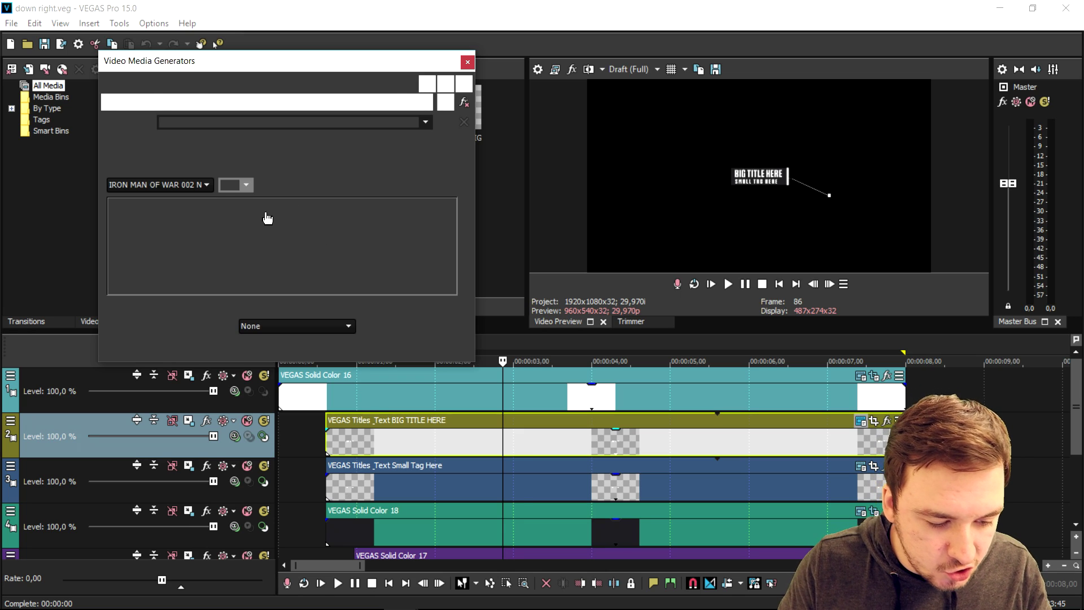
Replace the big title text with JUSTALEXALFORD and preview it full screen
{"action": "triple_click", "coordinate": [275, 230]}
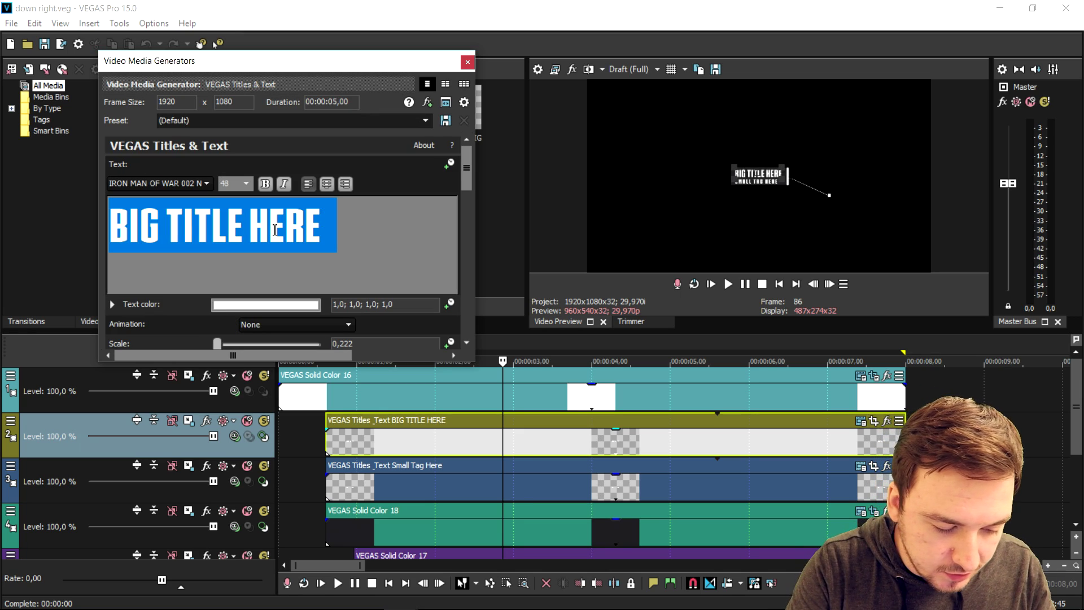
{"action": "type", "text": "justalexha;"}
{"action": "key", "text": "BackSpace"}
{"action": "key", "text": "BackSpace"}
{"action": "key", "text": "BackSpace"}
{"action": "type", "text": "ala"}
{"action": "key", "text": "BackSpace"}
{"action": "key", "text": "BackSpace"}
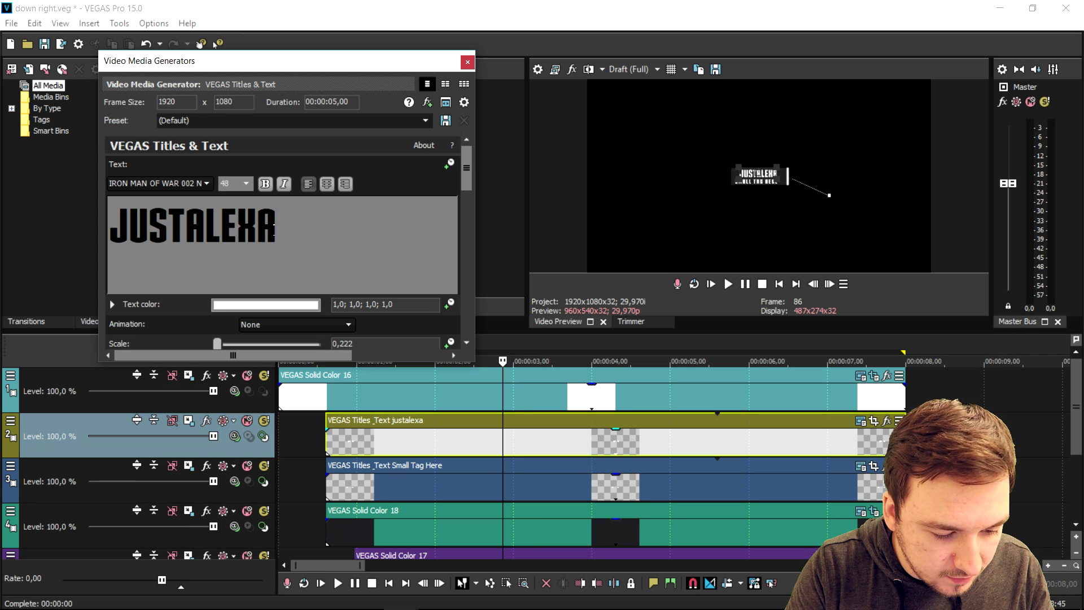
{"action": "type", "text": "lford"}
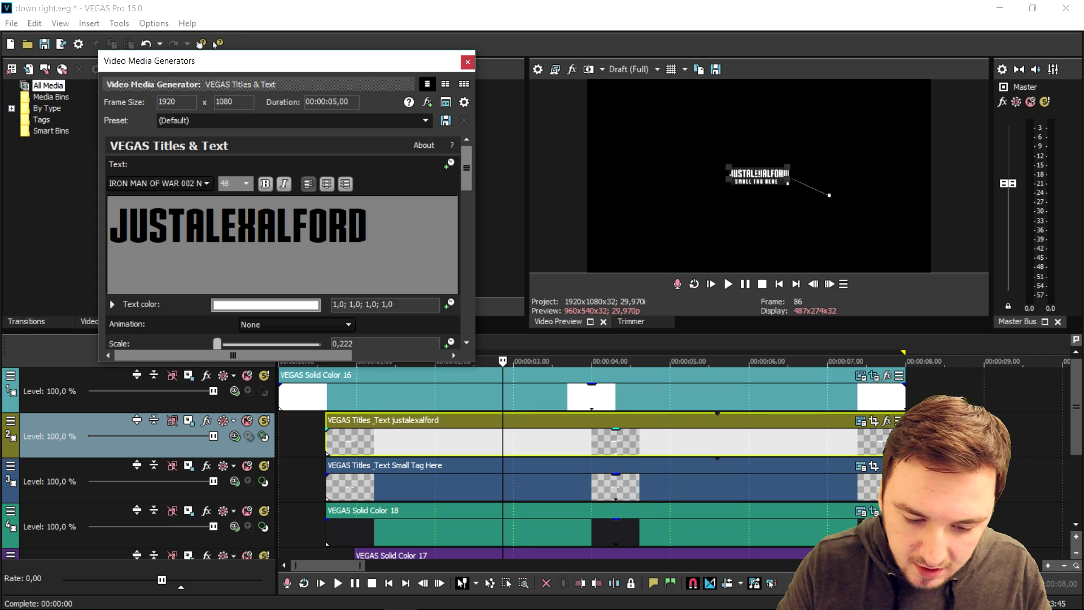
{"action": "key", "text": "alt+shift+4"}
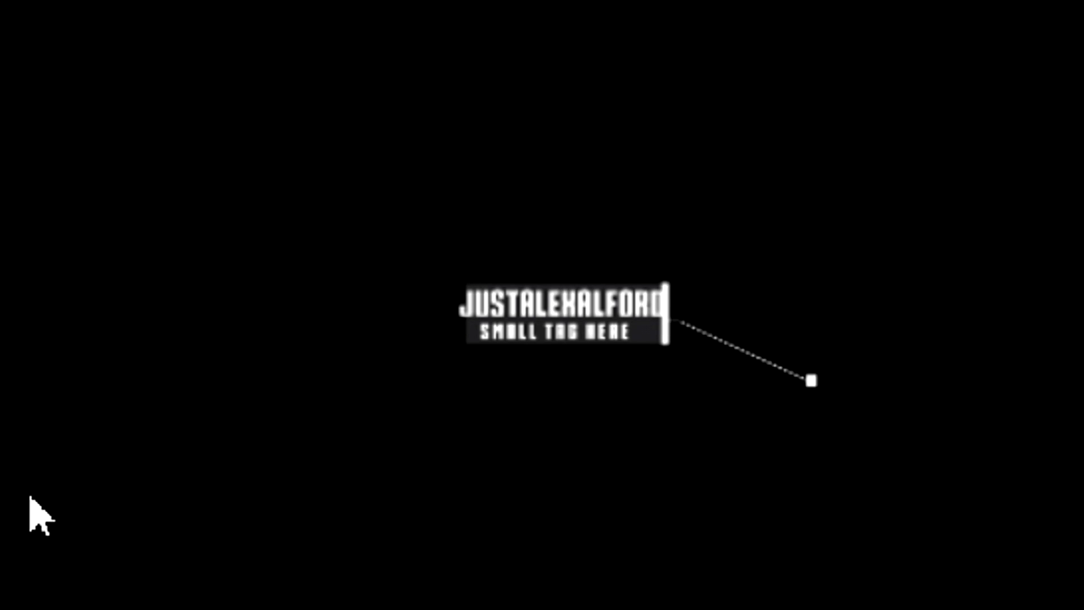
{"action": "key", "text": "Escape"}
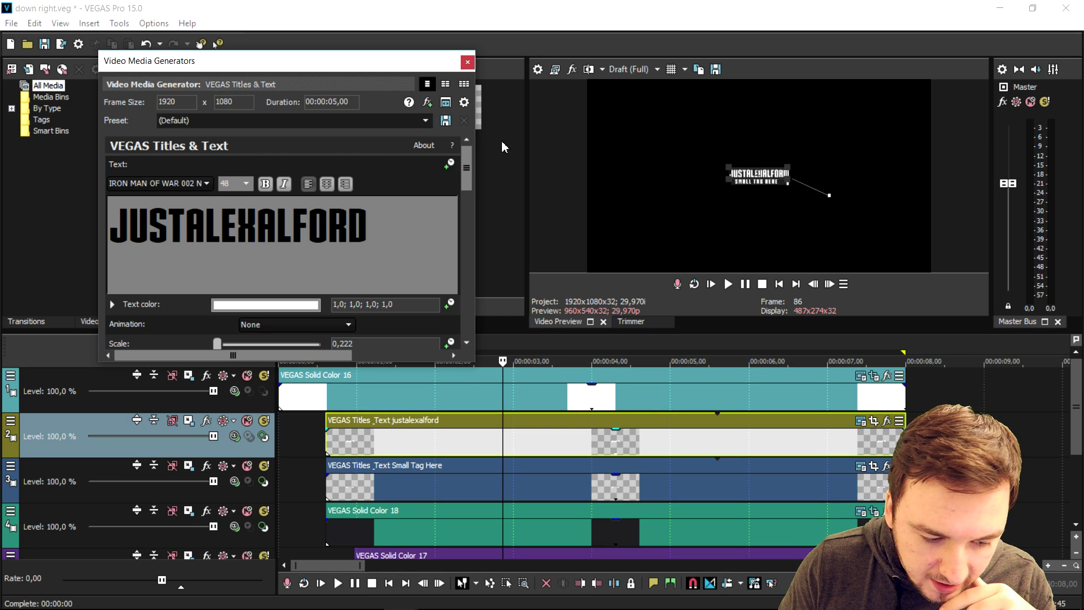
Set the JUSTALEXALFORD title to font size 40 and close the generator
{"action": "double_click", "coordinate": [295, 216]}
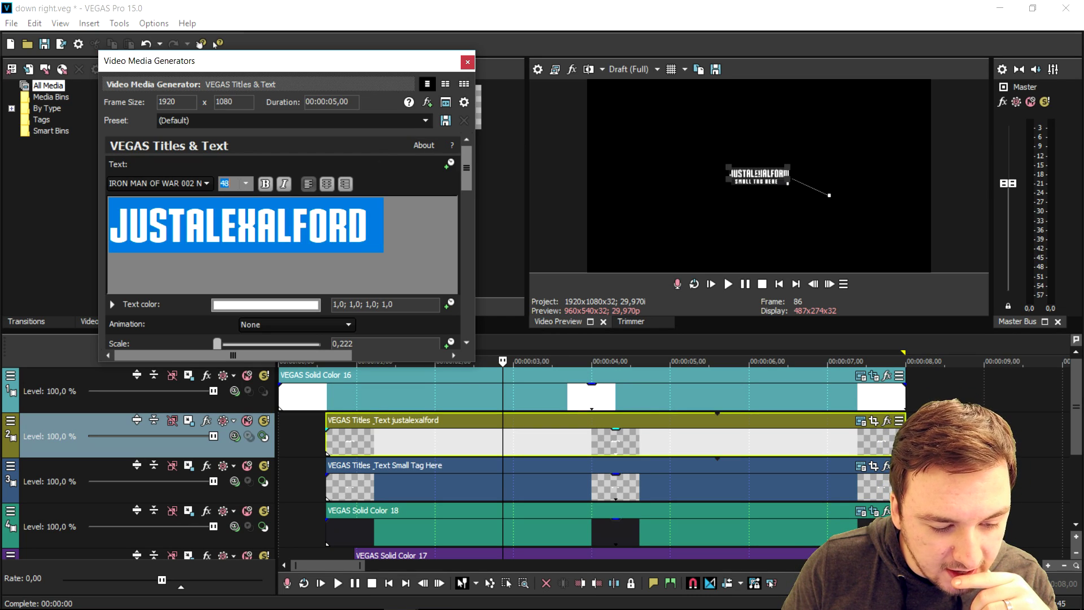
{"action": "type", "text": "40"}
{"action": "key", "text": "Return"}
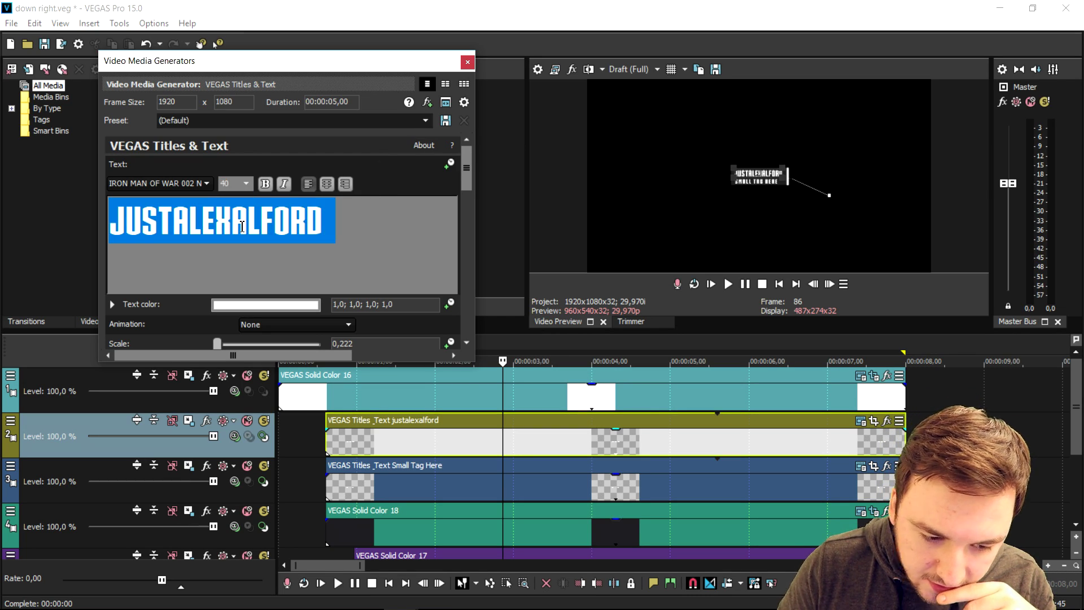
{"action": "left_click", "coordinate": [468, 62]}
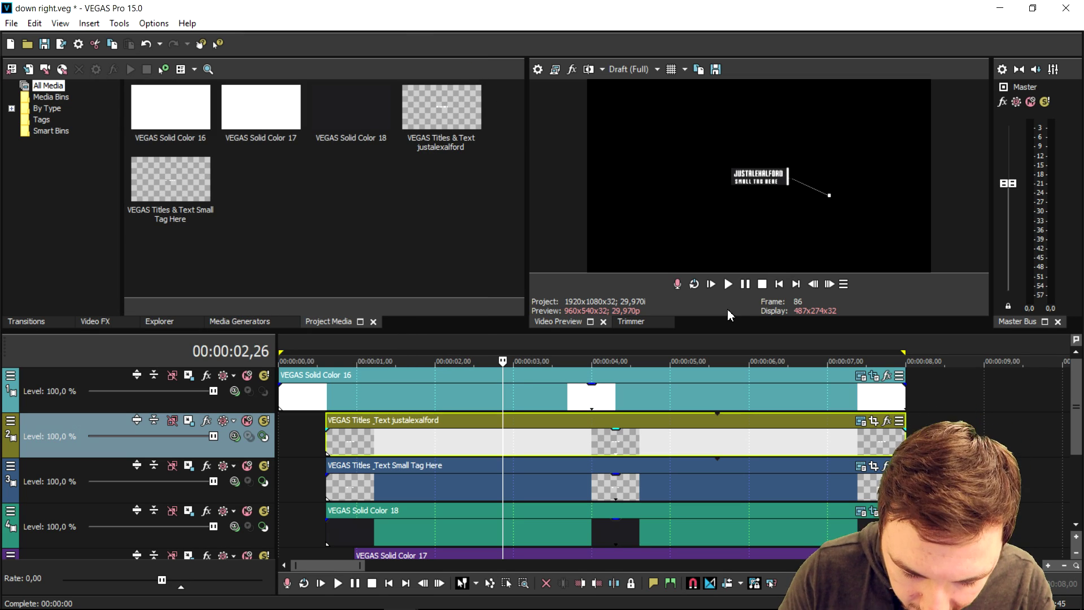
Change the Small Tag Here text to YOUTUBER and scrub to 8,02 to preview it
{"action": "left_click", "coordinate": [699, 486]}
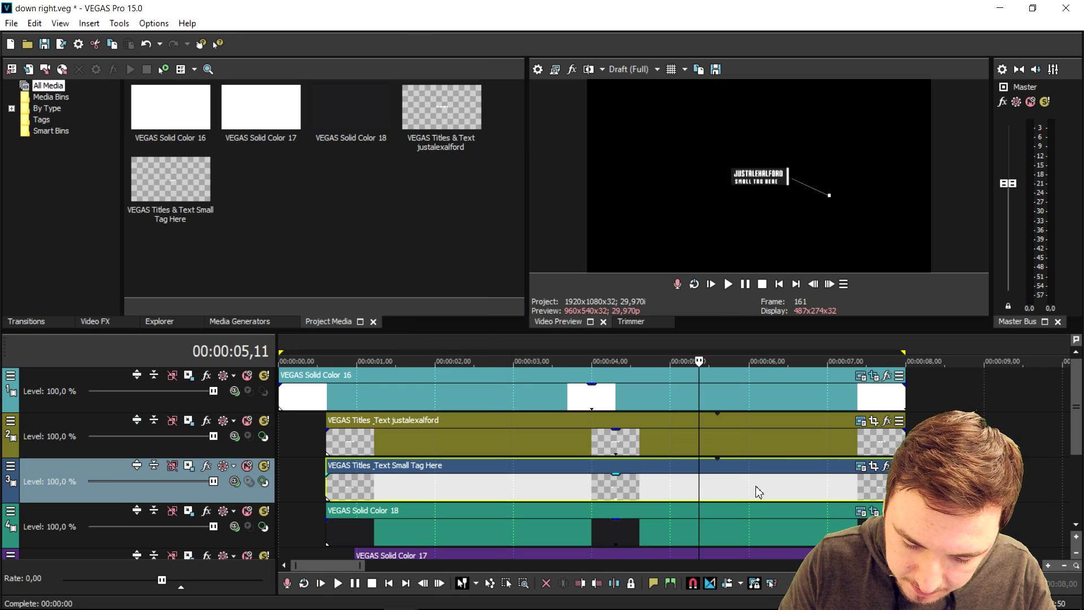
{"action": "left_click", "coordinate": [867, 469]}
{"action": "left_click", "coordinate": [822, 291]}
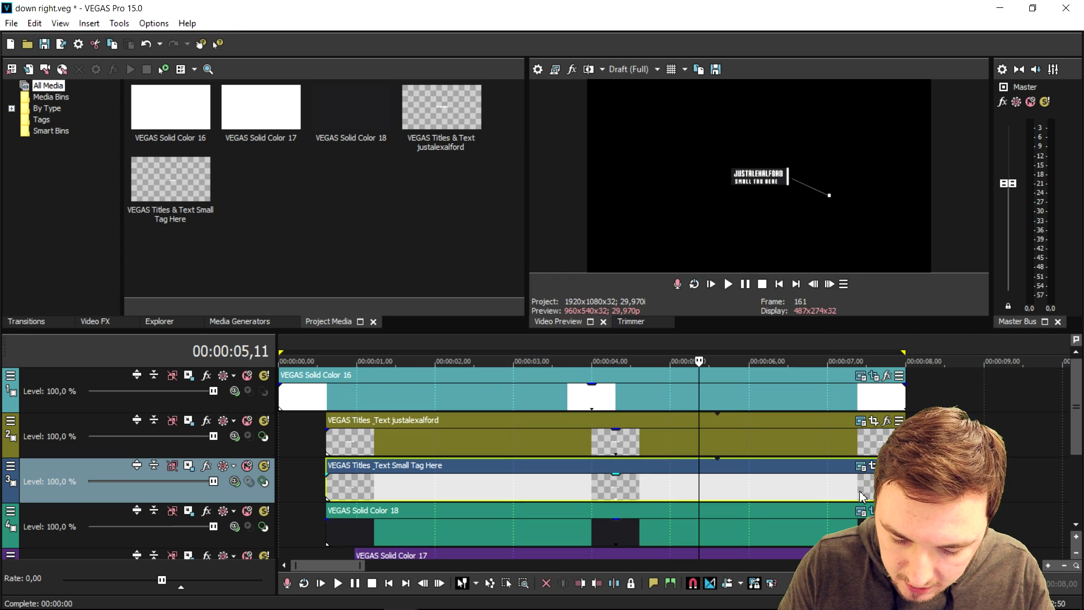
{"action": "left_click", "coordinate": [860, 466]}
{"action": "type", "text": "youtub"}
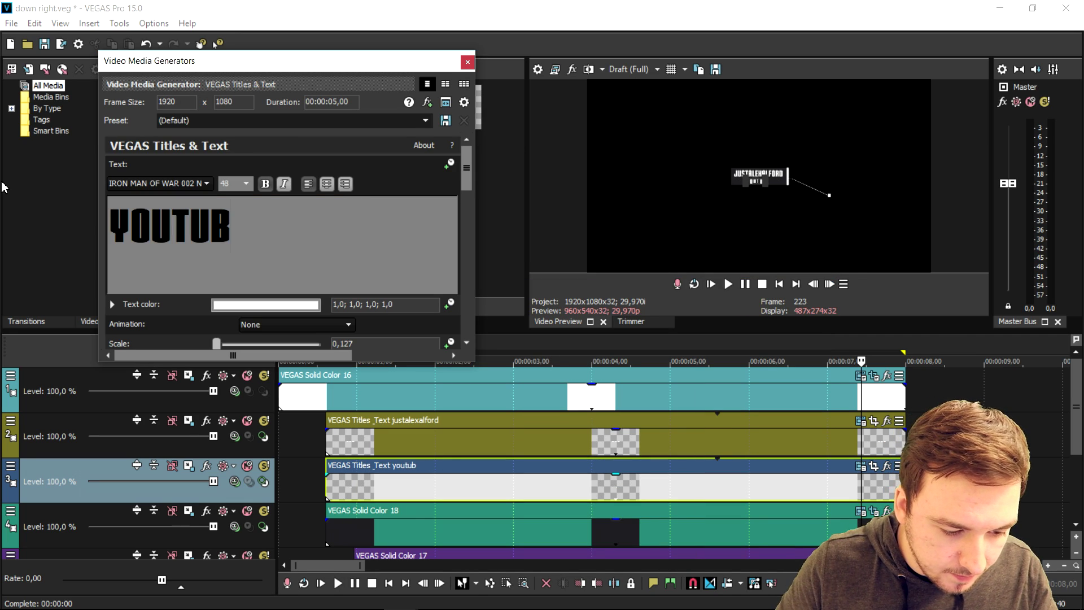
{"action": "type", "text": "er"}
{"action": "left_click", "coordinate": [468, 63]}
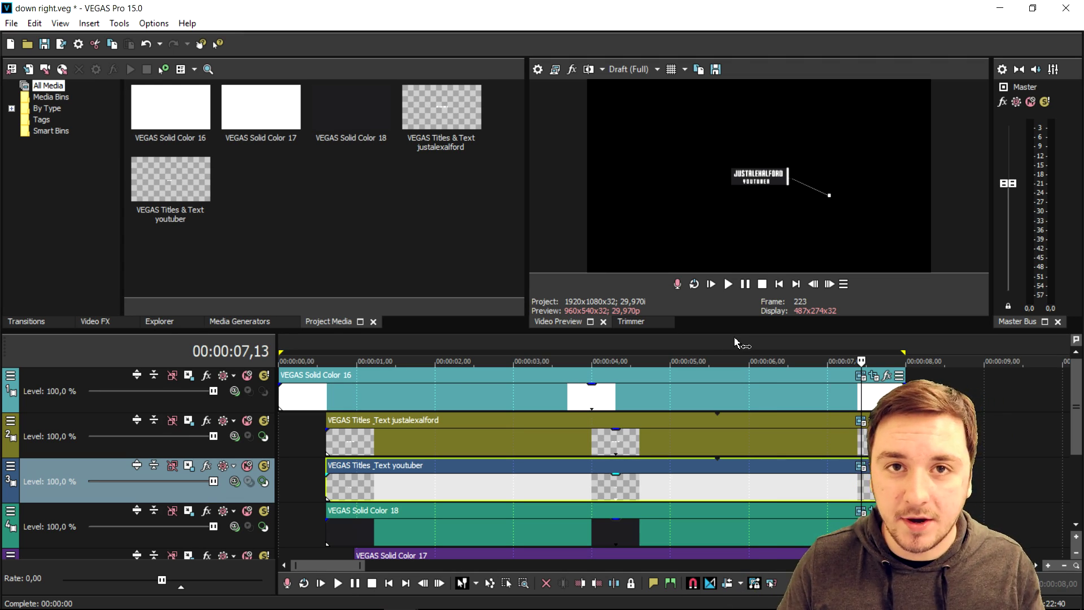
{"action": "left_click", "coordinate": [789, 342]}
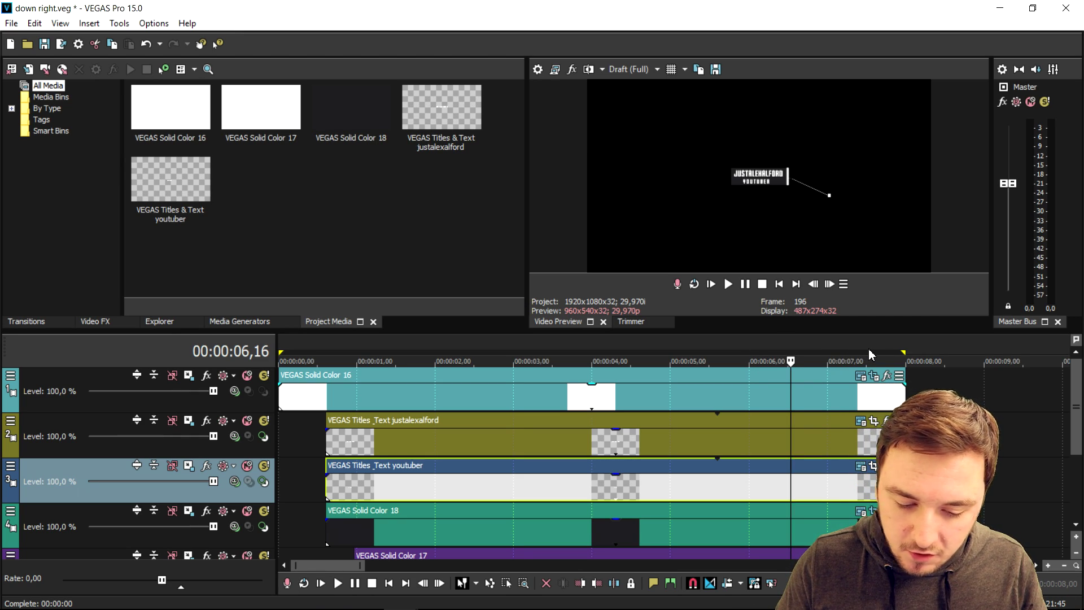
{"action": "left_click", "coordinate": [910, 345]}
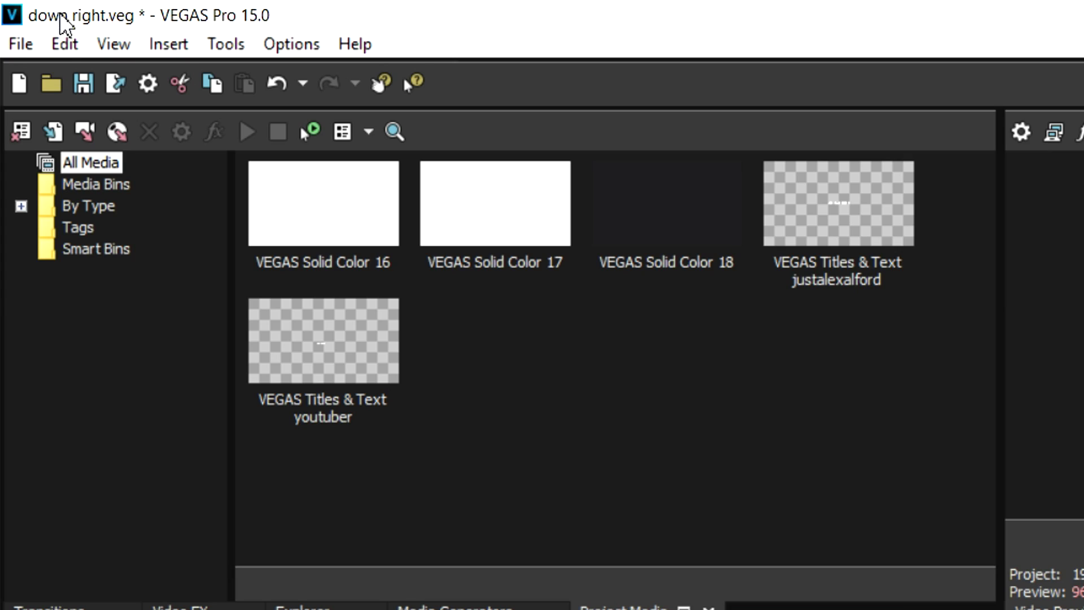
Render the project as 'Call out title' with the Sony AVC/MVC 1080p 60FPS template
{"action": "left_click", "coordinate": [18, 43]}
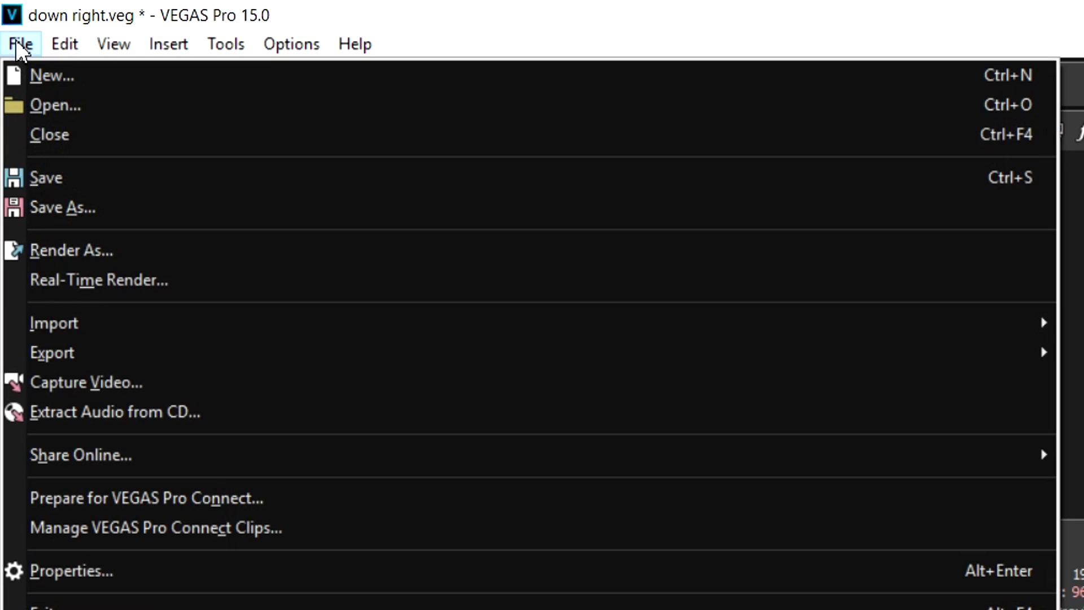
{"action": "left_click", "coordinate": [118, 250]}
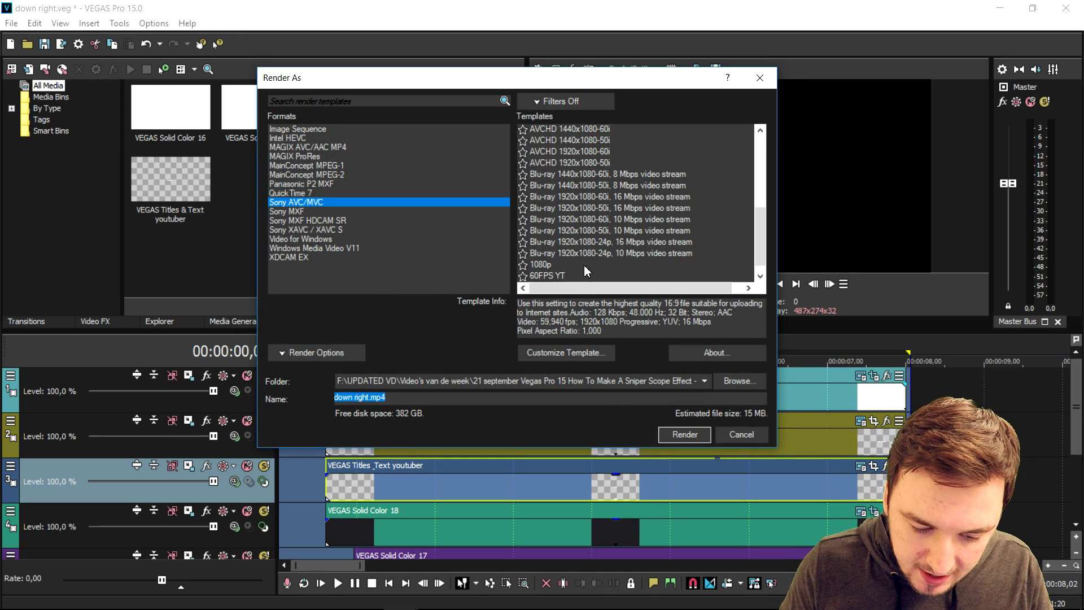
{"action": "left_click", "coordinate": [585, 265]}
{"action": "scroll", "coordinate": [565, 277], "scroll_direction": "down", "scroll_amount": 1}
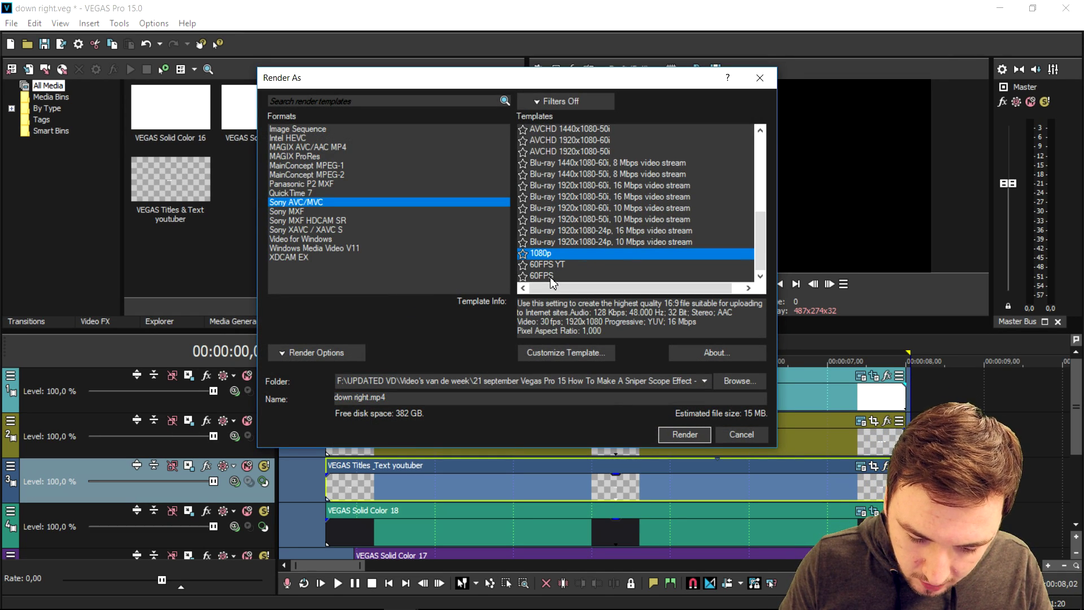
{"action": "left_click", "coordinate": [550, 277]}
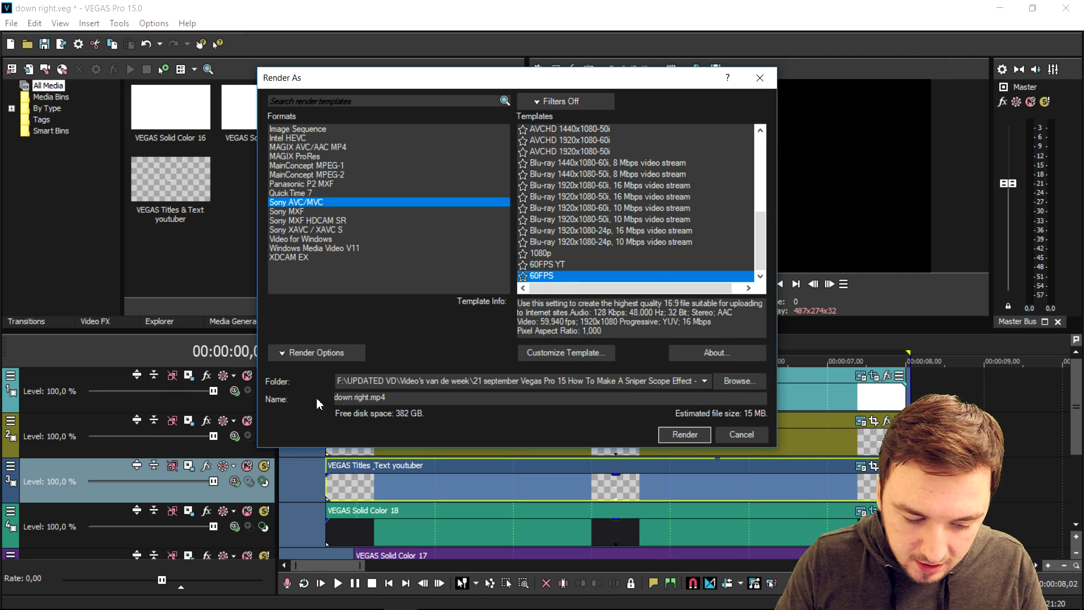
{"action": "triple_click", "coordinate": [415, 405]}
{"action": "type", "text": "Call out "}
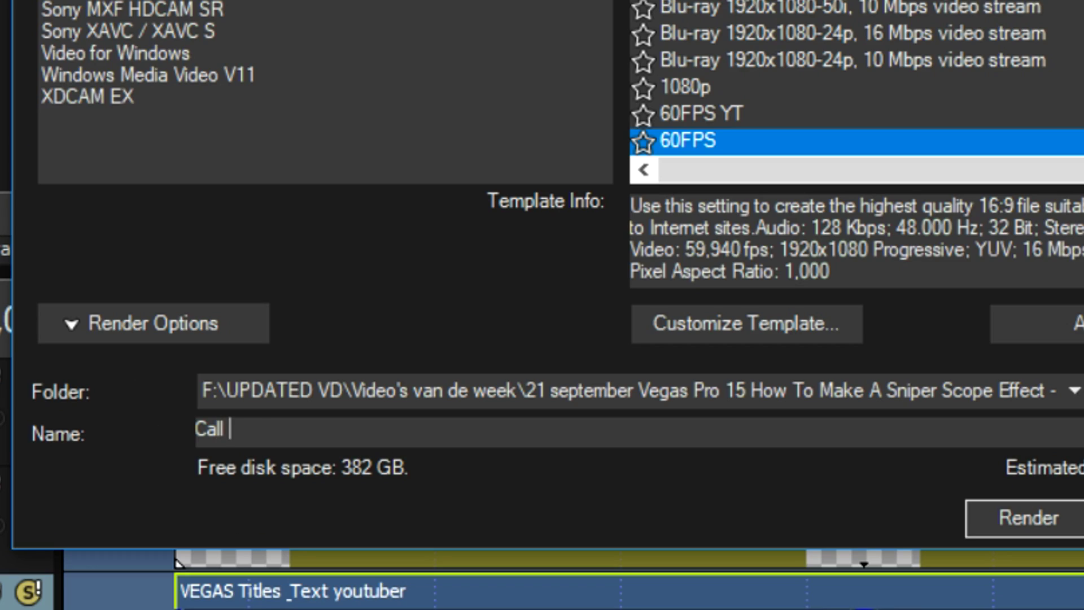
{"action": "type", "text": "title"}
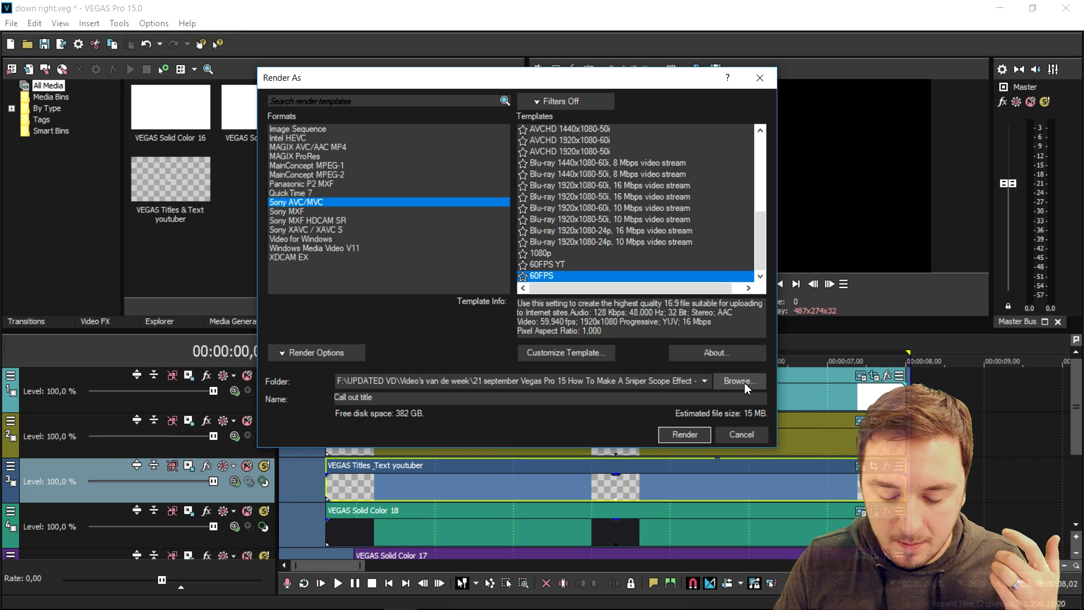
{"action": "left_click", "coordinate": [684, 434]}
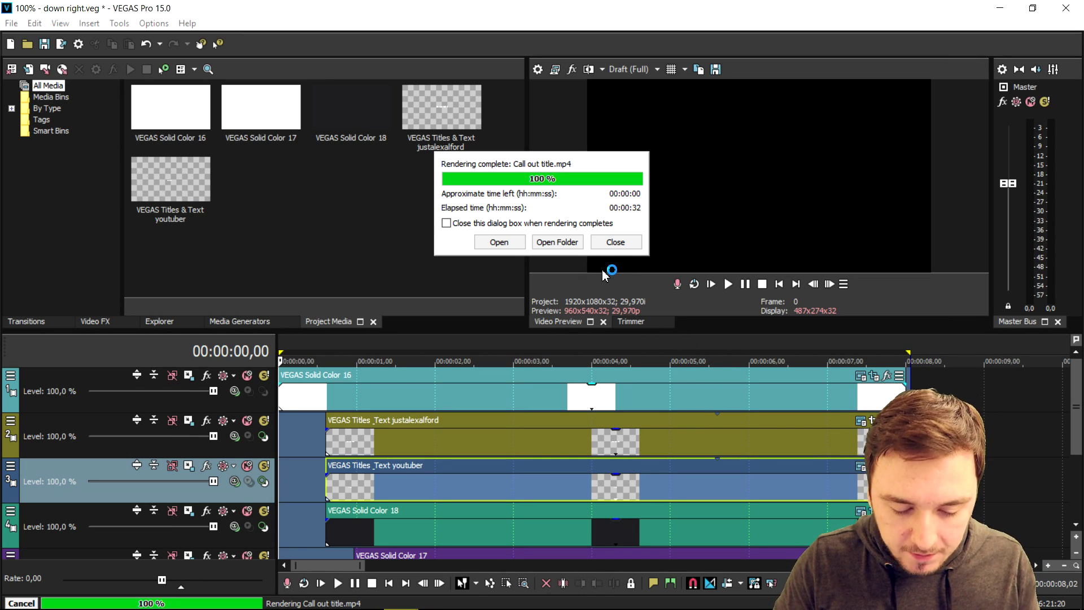
Dismiss the render report and start a new project without saving, accepting its settings
{"action": "left_click", "coordinate": [615, 242]}
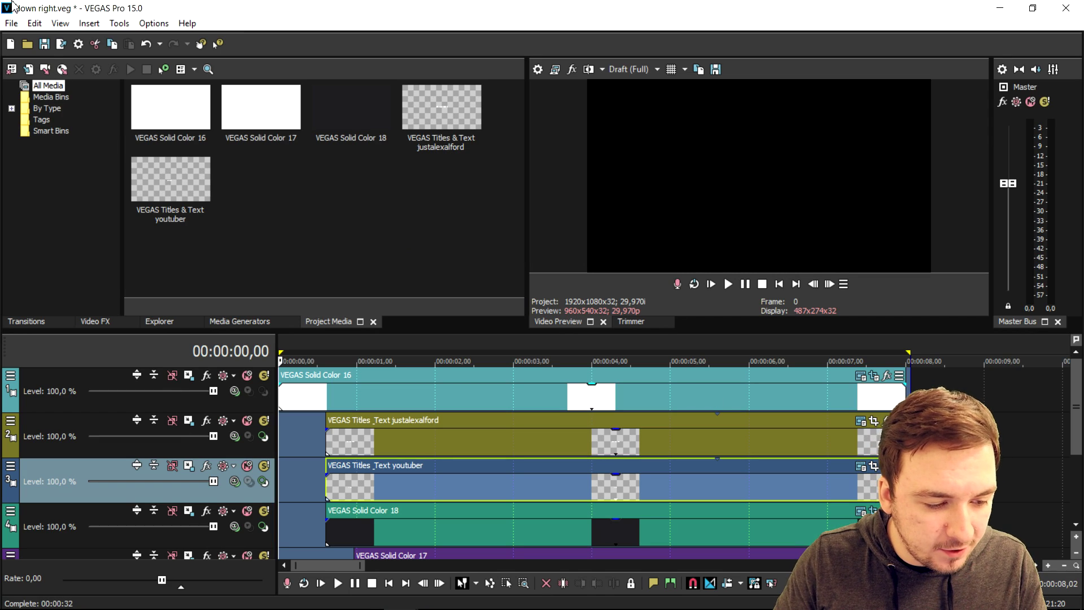
{"action": "left_click", "coordinate": [11, 23]}
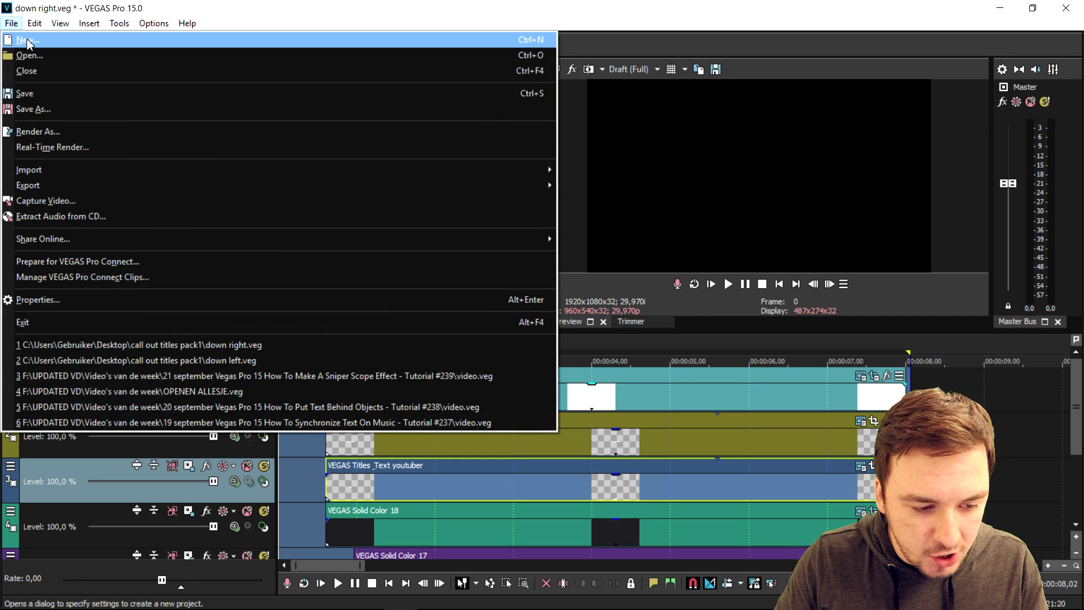
{"action": "left_click", "coordinate": [28, 40]}
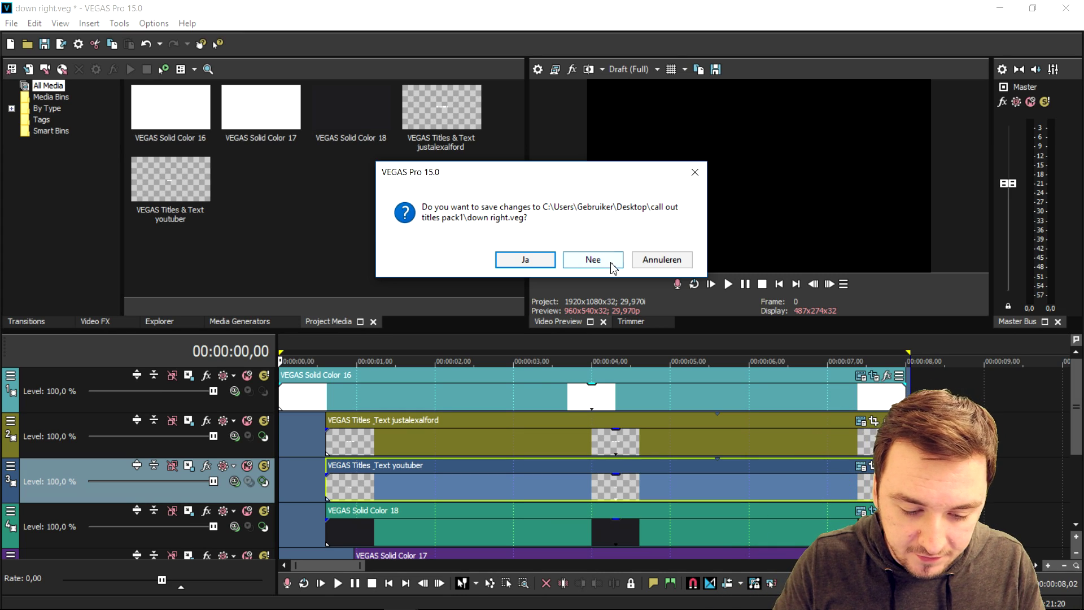
{"action": "left_click", "coordinate": [593, 259]}
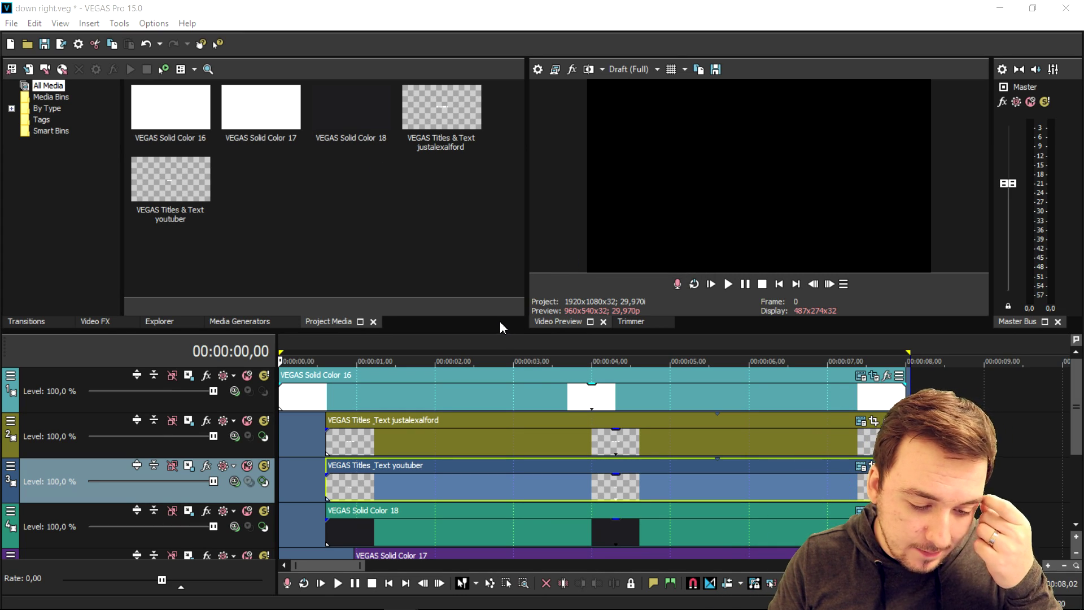
{"action": "key", "text": "Return"}
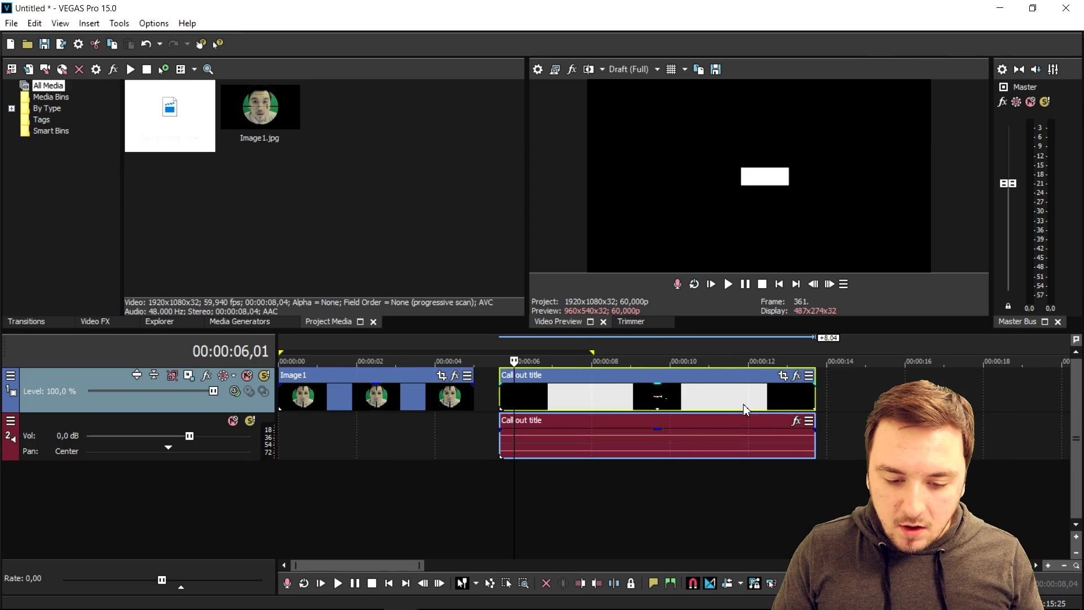
Set the Call out title event's properties to Disable resample and uncheck Maintain aspect ratio
{"action": "left_click", "coordinate": [643, 395]}
{"action": "left_click", "coordinate": [487, 402]}
{"action": "left_click", "coordinate": [500, 399]}
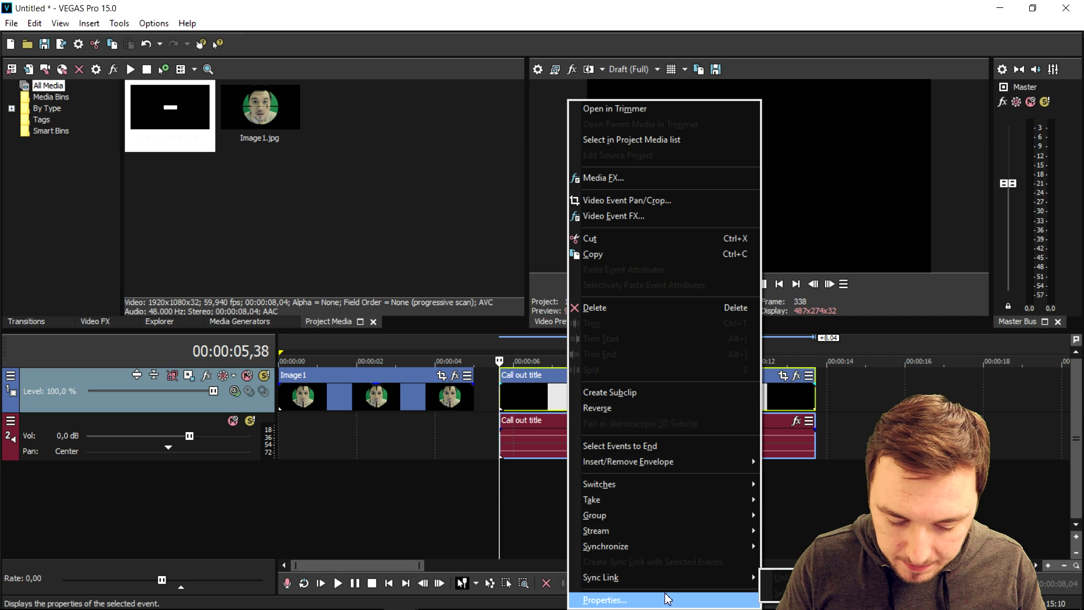
{"action": "left_click", "coordinate": [667, 597]}
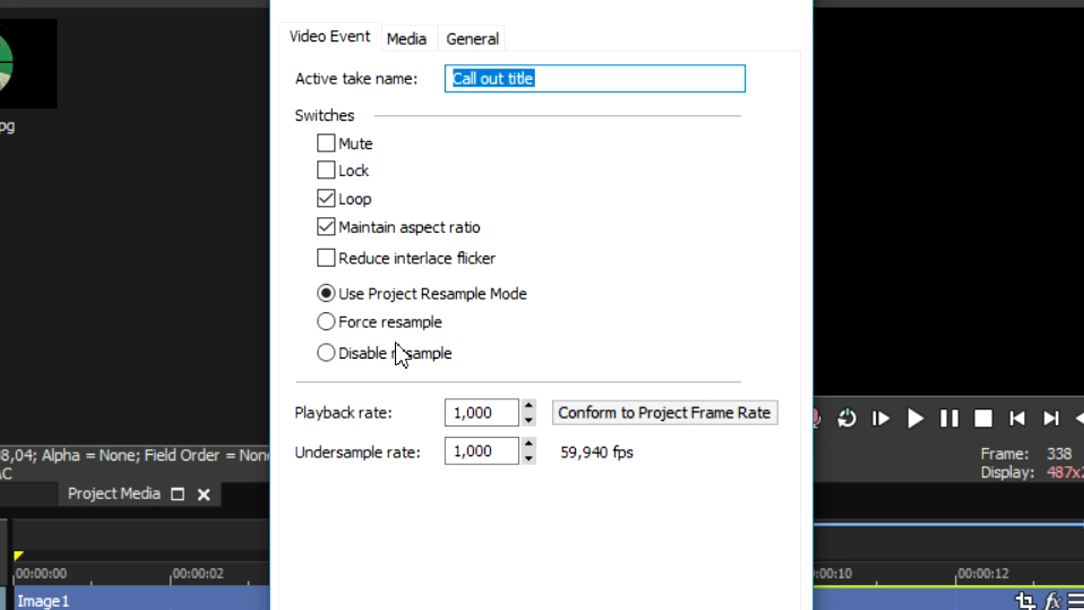
{"action": "left_click", "coordinate": [468, 251]}
{"action": "left_click", "coordinate": [403, 222]}
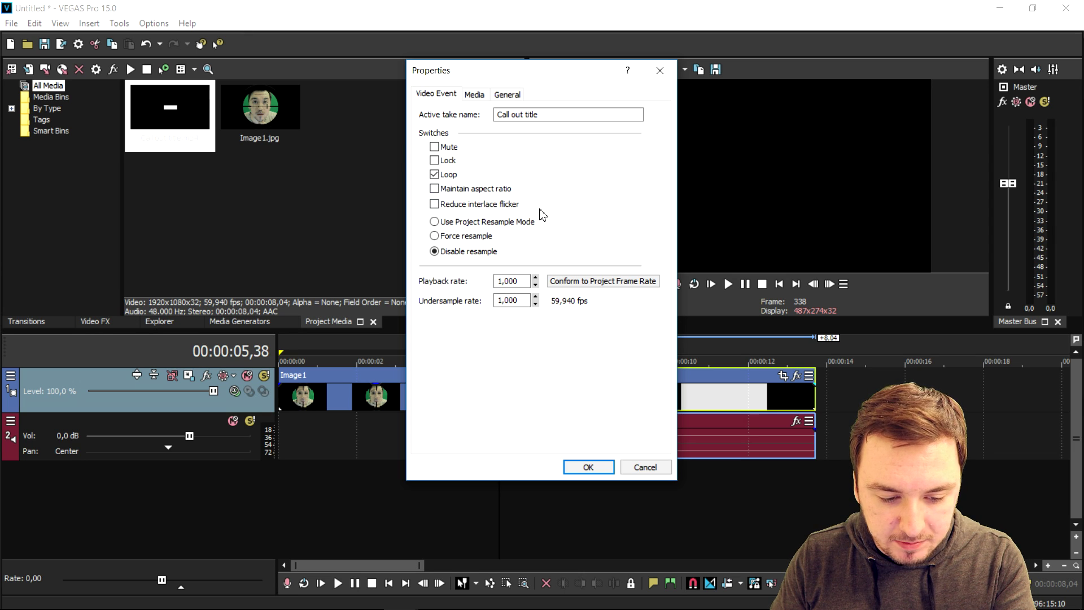
{"action": "left_click", "coordinate": [582, 464]}
{"action": "right_click", "coordinate": [484, 395]}
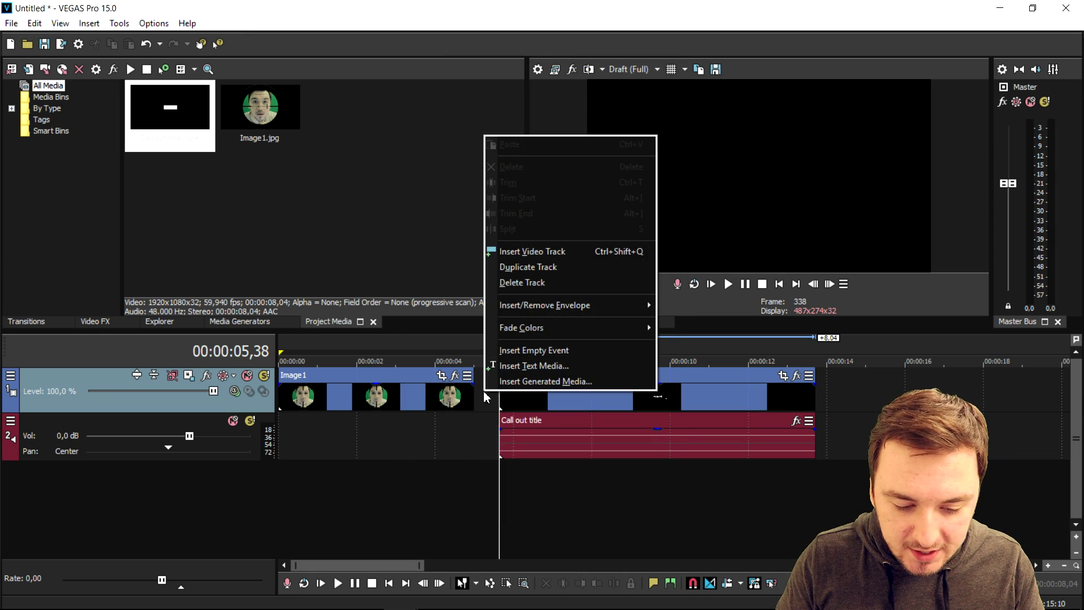
Insert a new top video track and move the Call out title clip onto it at 0
{"action": "left_click", "coordinate": [537, 251]}
{"action": "left_click_drag", "start_coordinate": [607, 453], "coordinate": [587, 441]}
{"action": "left_click_drag", "start_coordinate": [594, 404], "coordinate": [297, 391]}
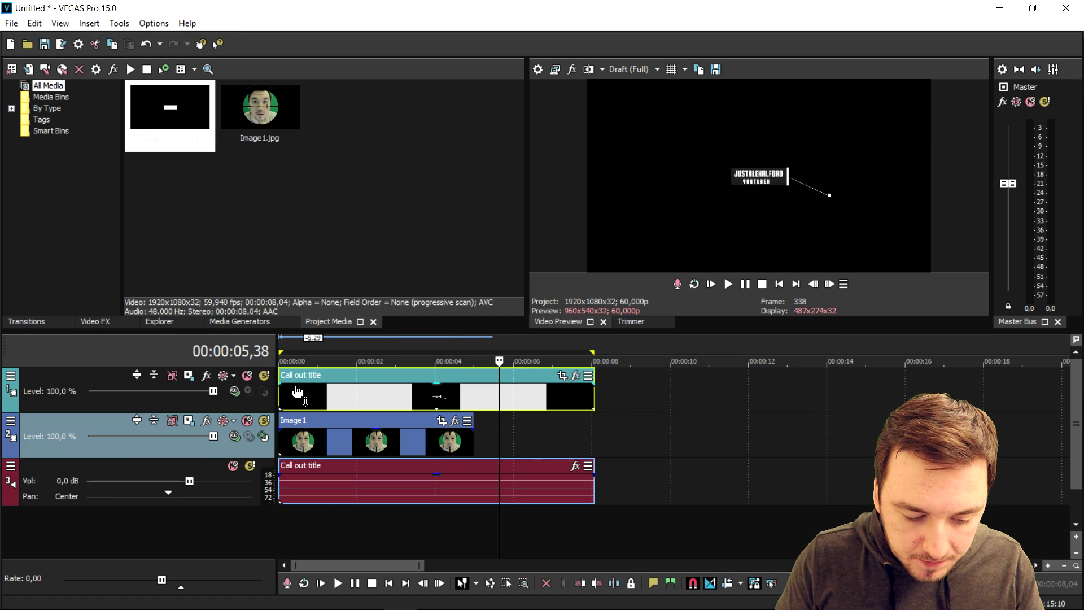
{"action": "left_click", "coordinate": [313, 408]}
{"action": "scroll", "coordinate": [414, 410], "scroll_direction": "up", "scroll_amount": 3}
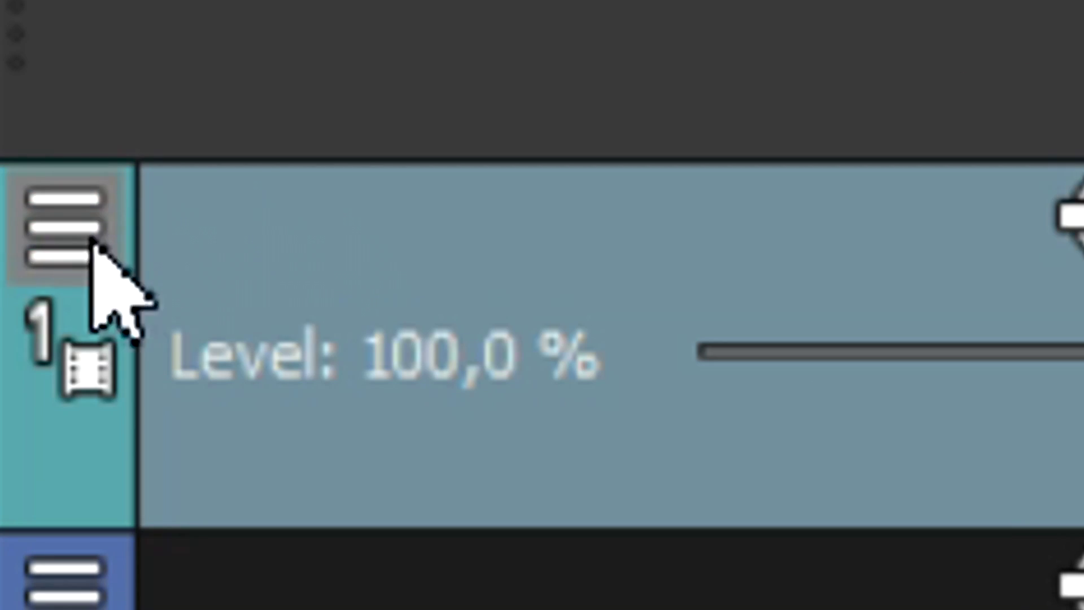
Set track 1's visible button set to Show All
{"action": "left_click", "coordinate": [84, 242]}
{"action": "left_click", "coordinate": [222, 411]}
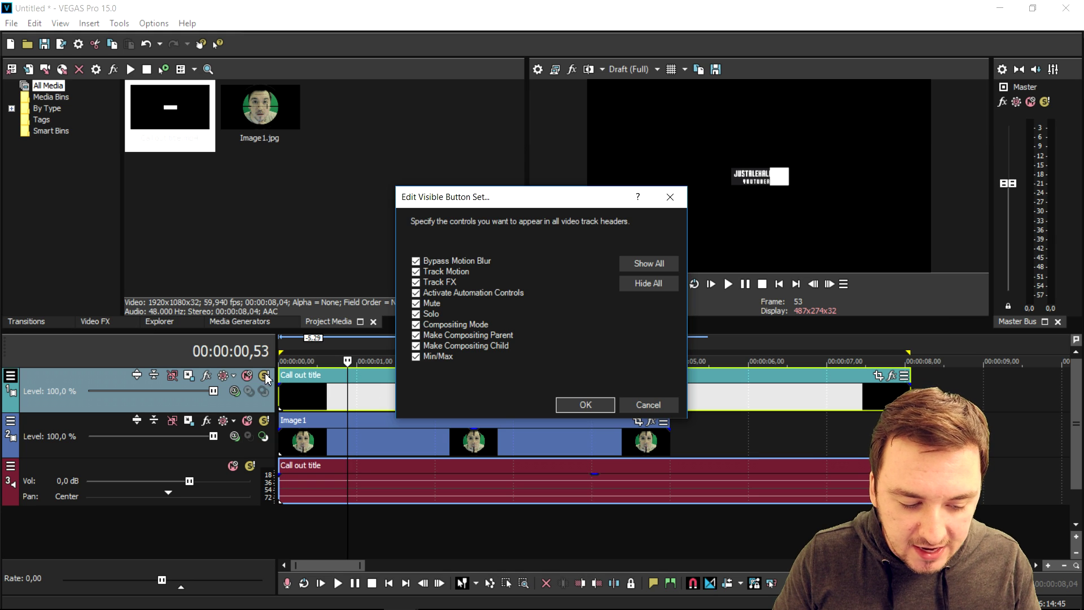
{"action": "key", "text": "Return"}
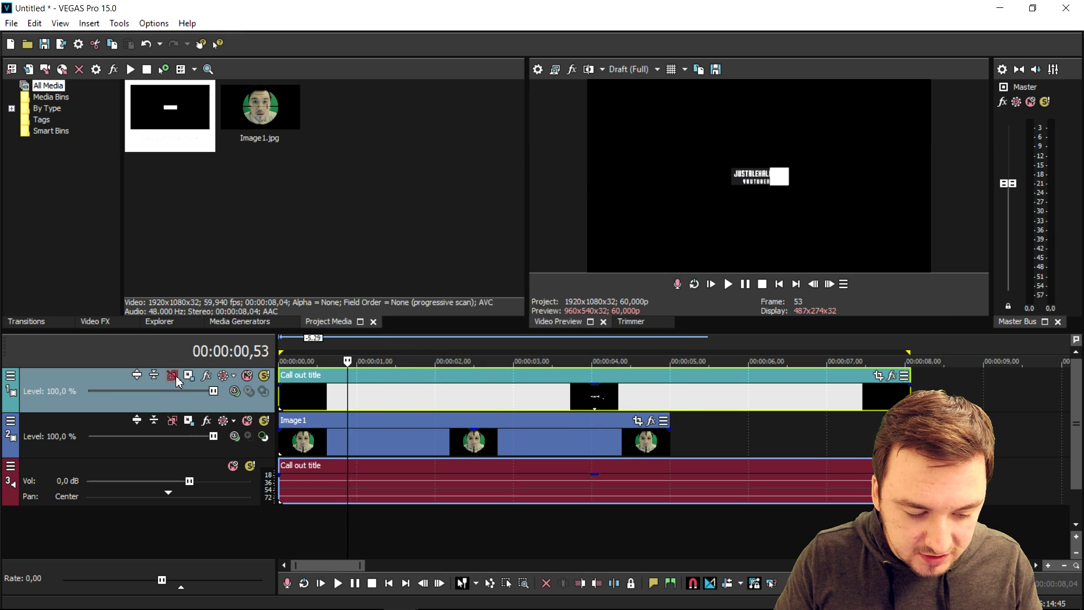
{"action": "left_click", "coordinate": [233, 394]}
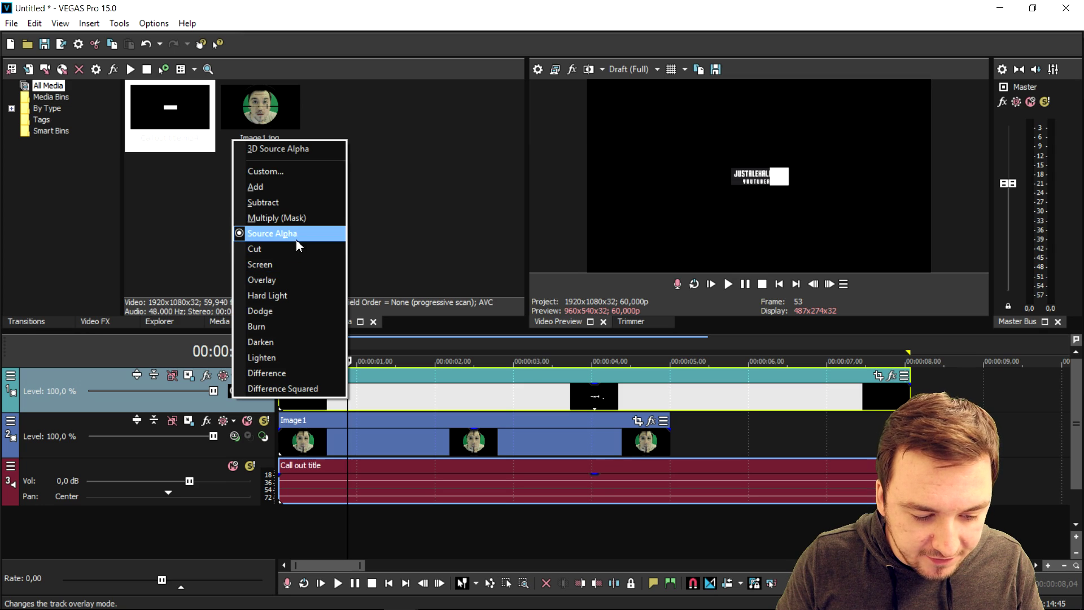
{"action": "left_click", "coordinate": [292, 270]}
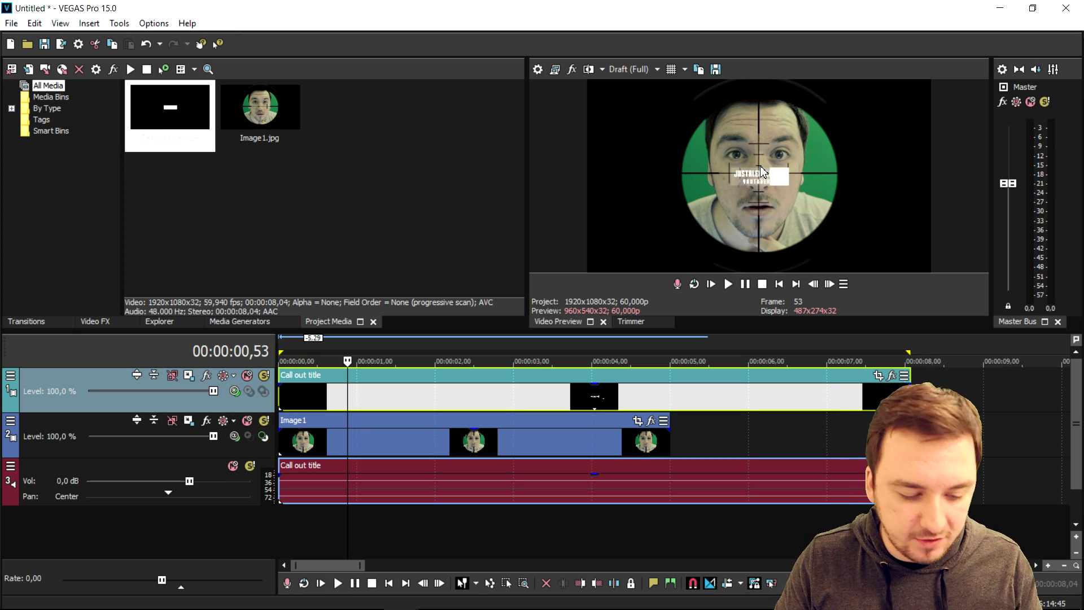
{"action": "key", "text": "ctrl+z"}
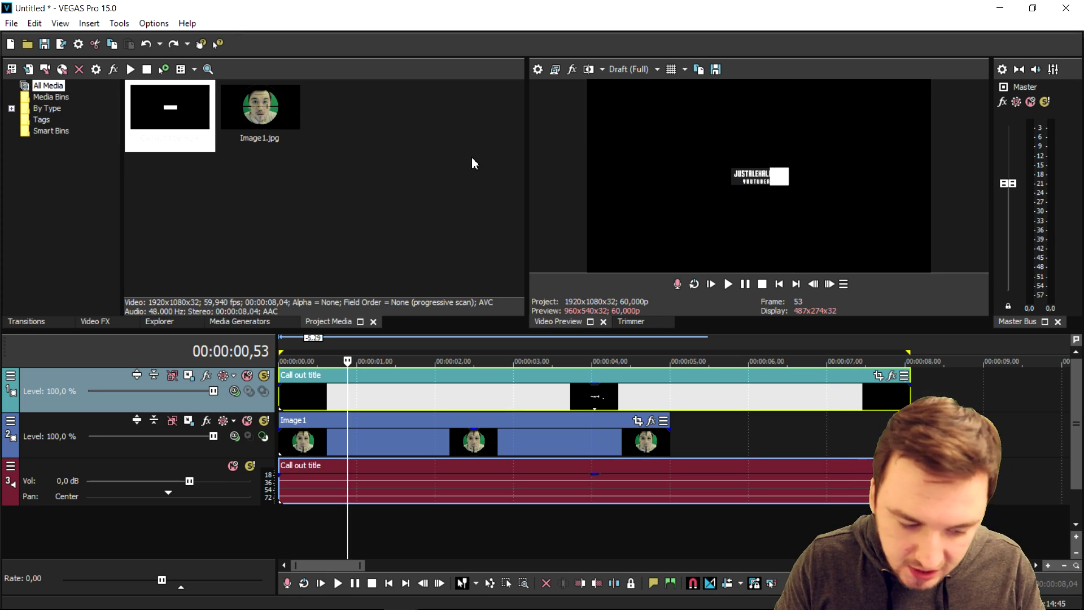
Apply Chroma Keyer (Default) to the Call out title event and set its key colour to black
{"action": "left_click", "coordinate": [96, 323]}
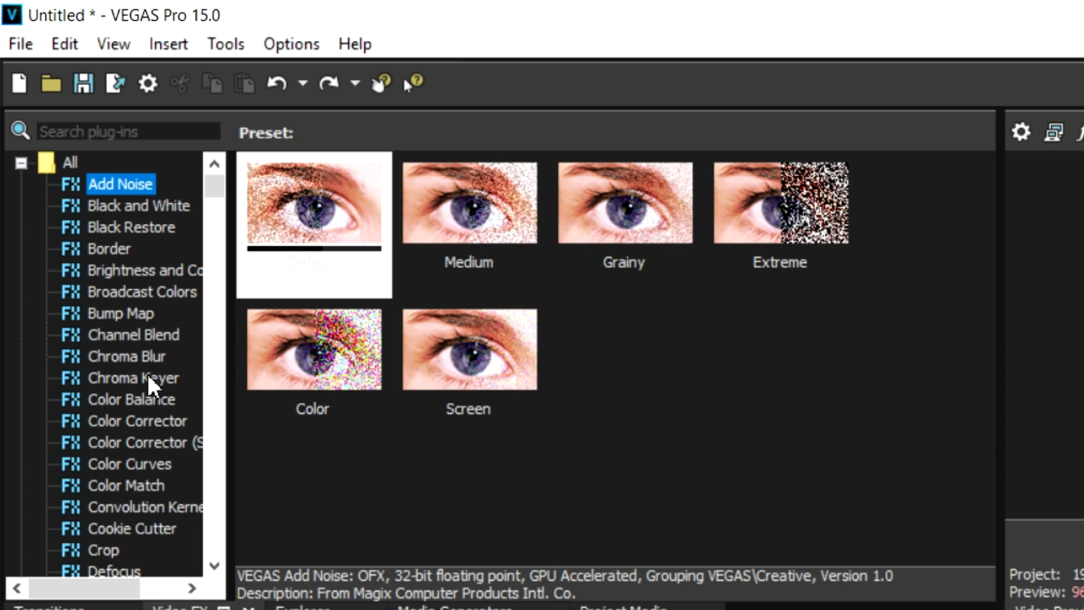
{"action": "left_click", "coordinate": [149, 378]}
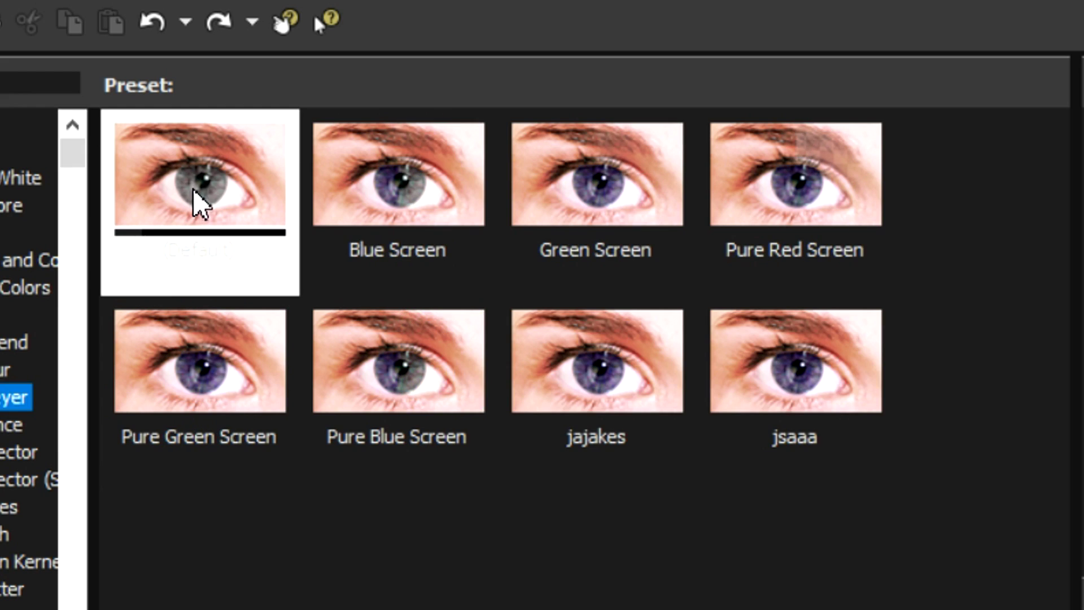
{"action": "left_click", "coordinate": [309, 222]}
{"action": "left_click_drag", "start_coordinate": [200, 186], "coordinate": [412, 406]}
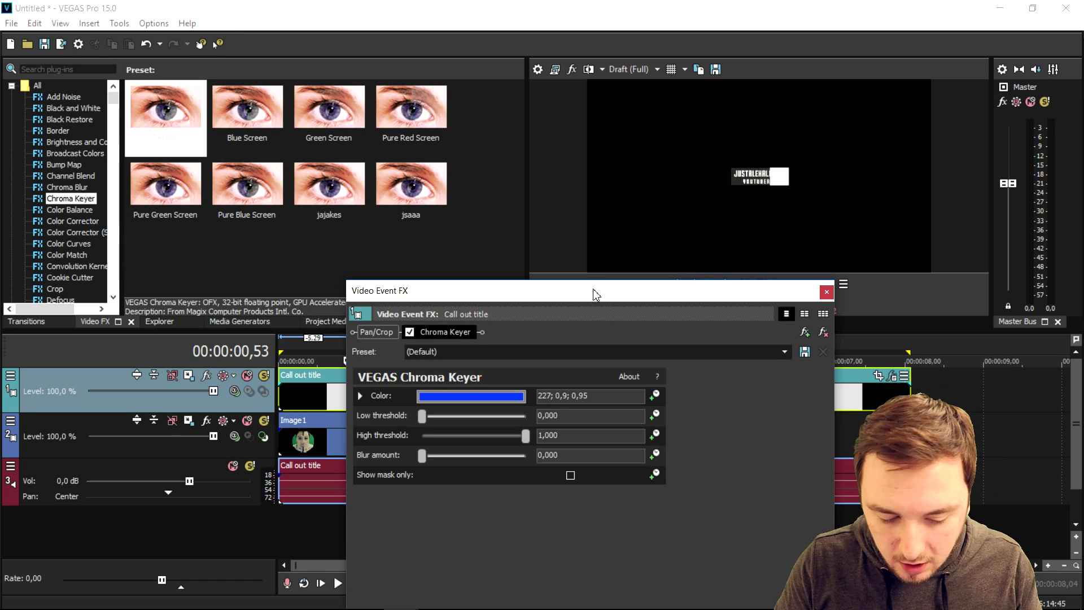
{"action": "left_click", "coordinate": [492, 395]}
{"action": "left_click_drag", "start_coordinate": [479, 446], "coordinate": [501, 607]}
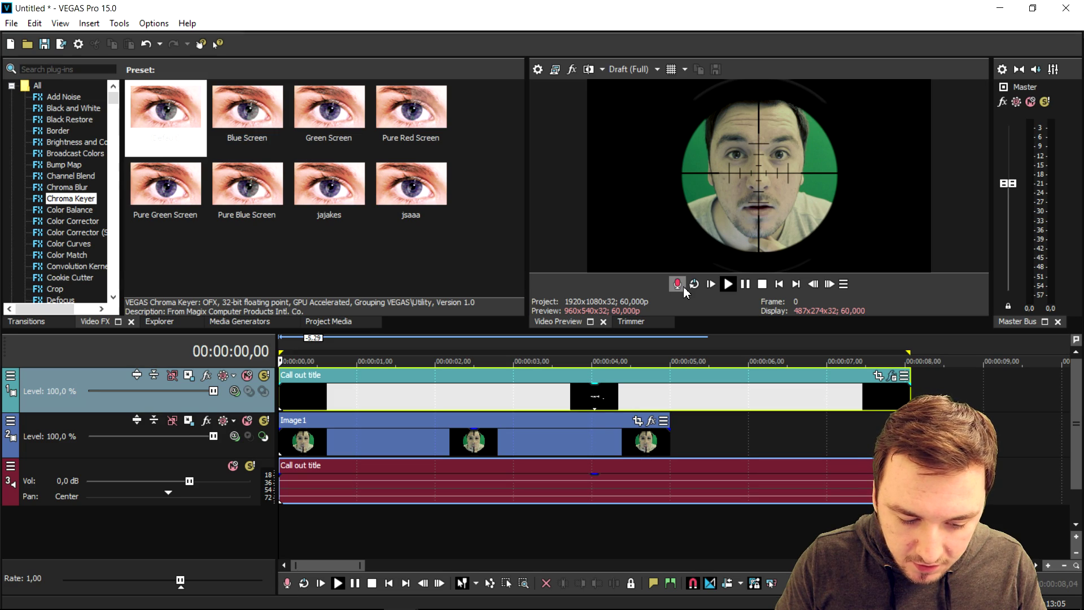
Shift track 1's title toward the upper left with Track Motion, then play from the start
{"action": "left_click", "coordinate": [426, 393]}
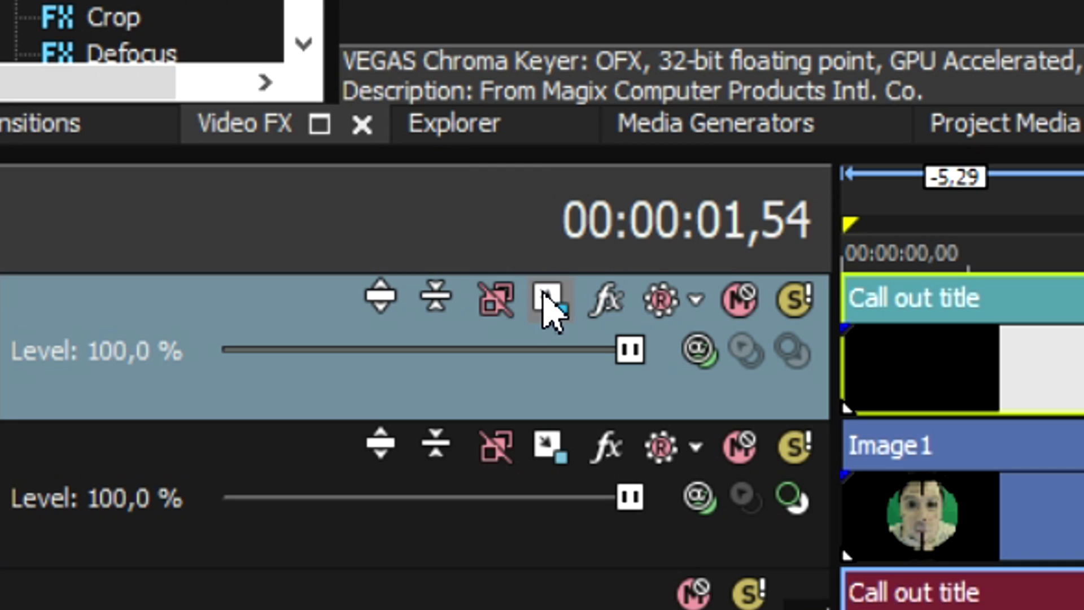
{"action": "left_click", "coordinate": [549, 299]}
{"action": "left_click_drag", "start_coordinate": [523, 133], "coordinate": [597, 309]}
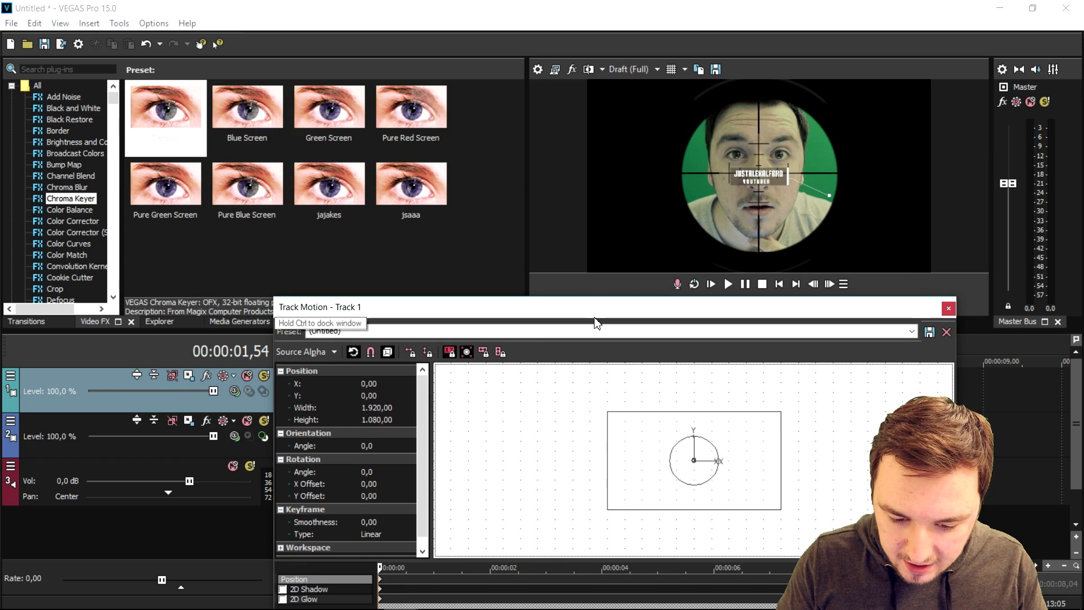
{"action": "left_click_drag", "start_coordinate": [653, 423], "coordinate": [558, 346]}
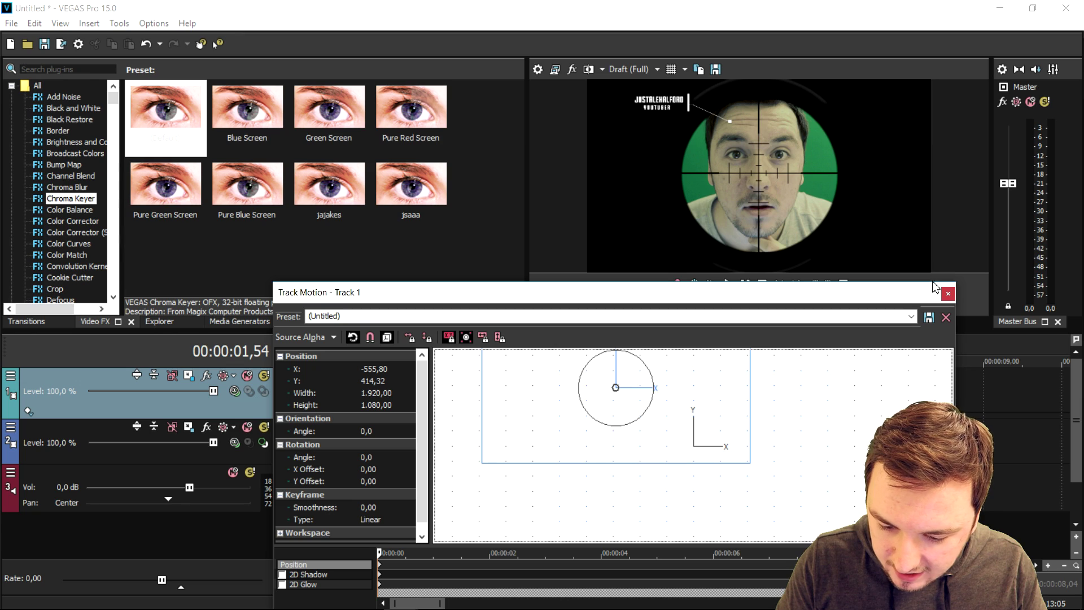
{"action": "left_click", "coordinate": [948, 294]}
{"action": "key", "text": "Home"}
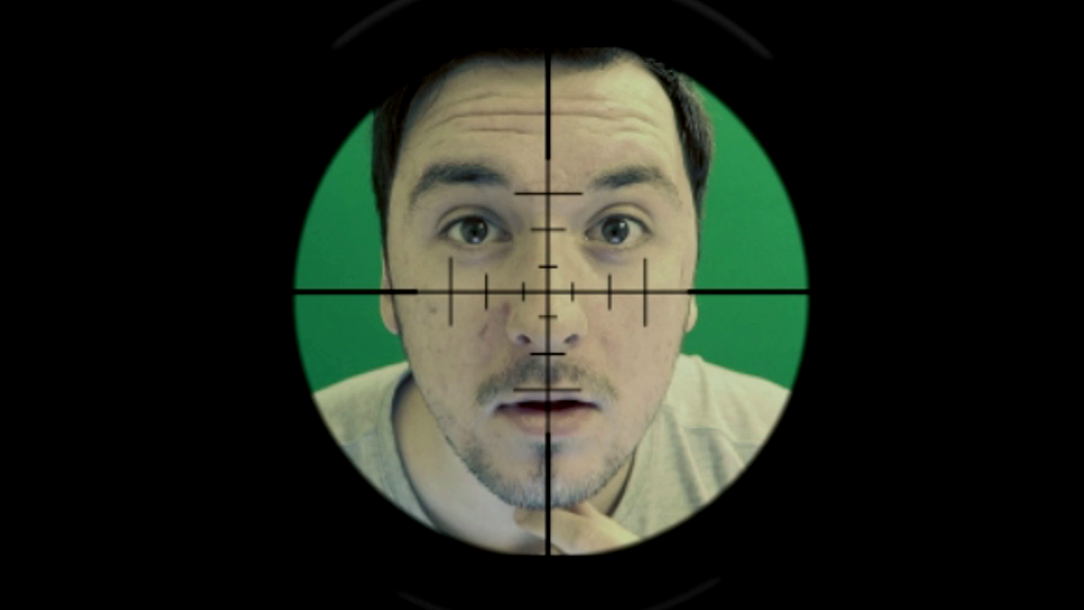